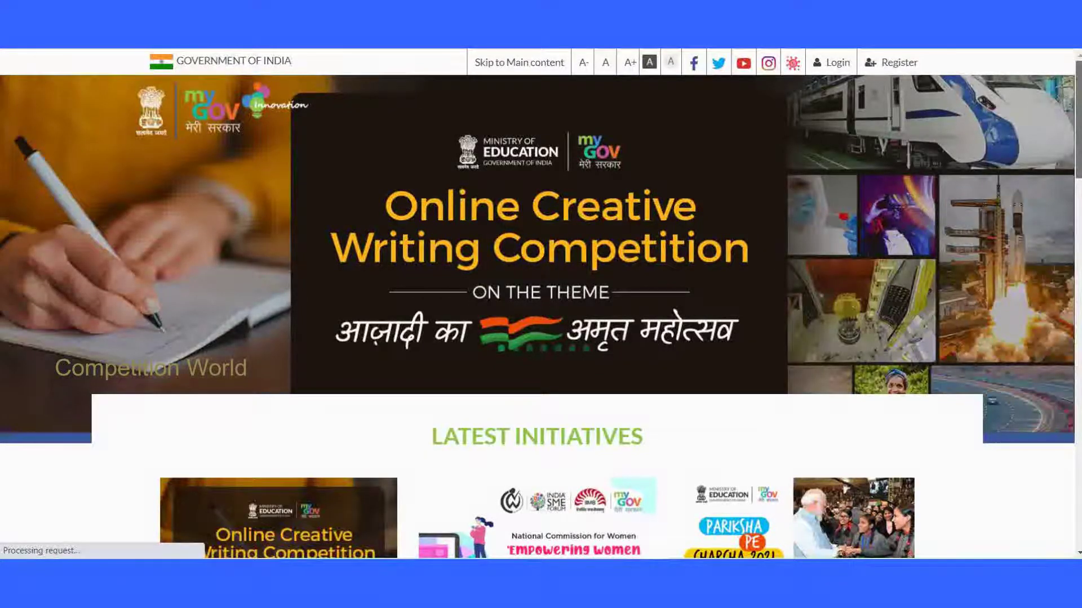
- Scroll the homepage to Latest Initiatives and open the 'Azadi Ka Amrit Mahotsav' card
scroll(541, 315, "down", 1)
scroll(541, 315, "up", 1)
scroll(541, 316, "down", 2)
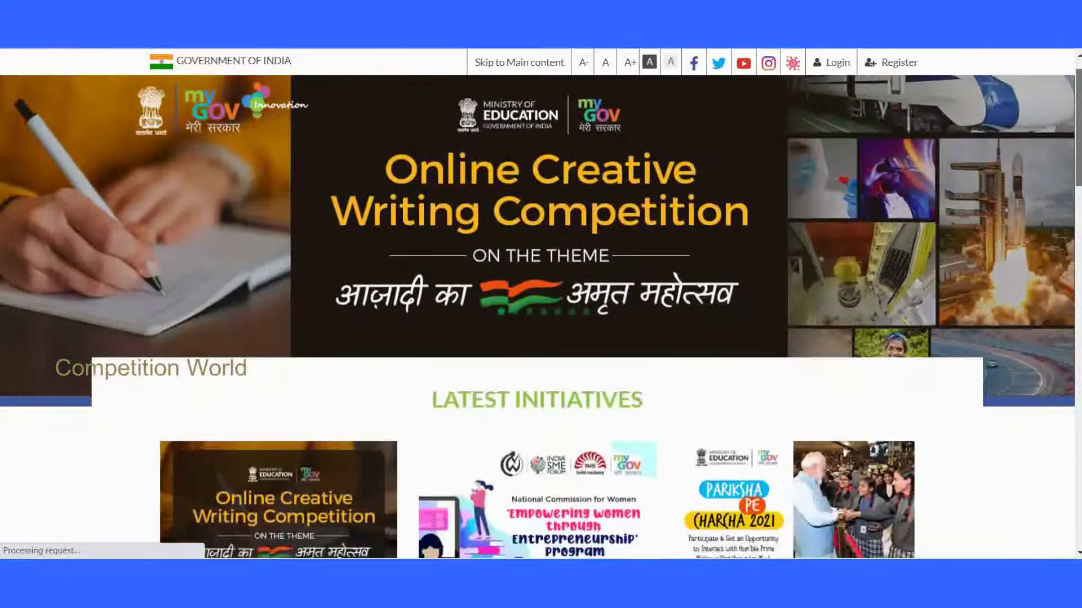
scroll(541, 316, "down", 3)
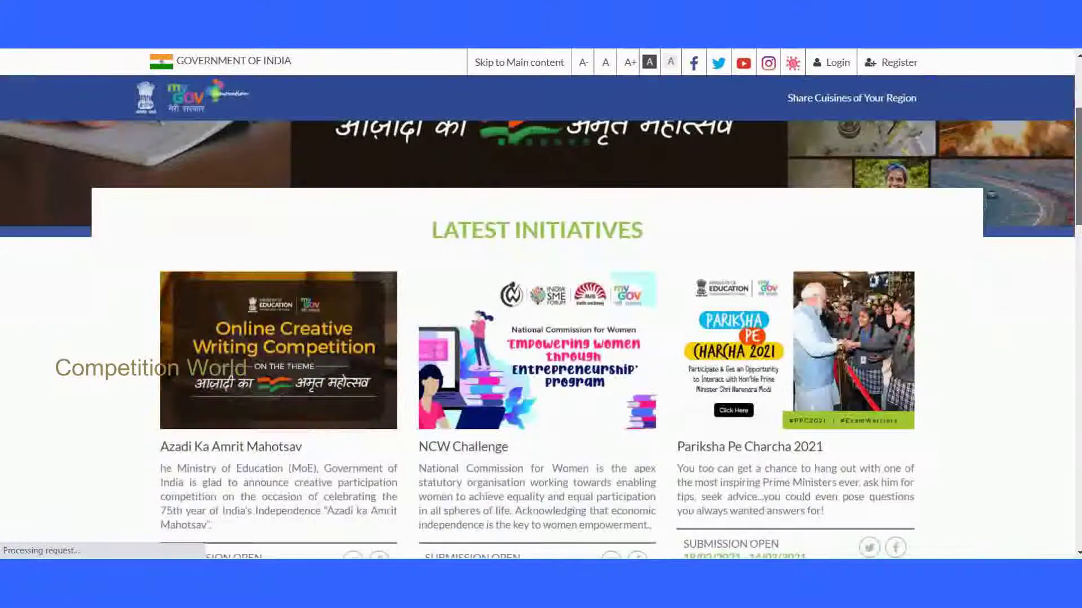
scroll(541, 315, "down", 1)
scroll(541, 316, "up", 5)
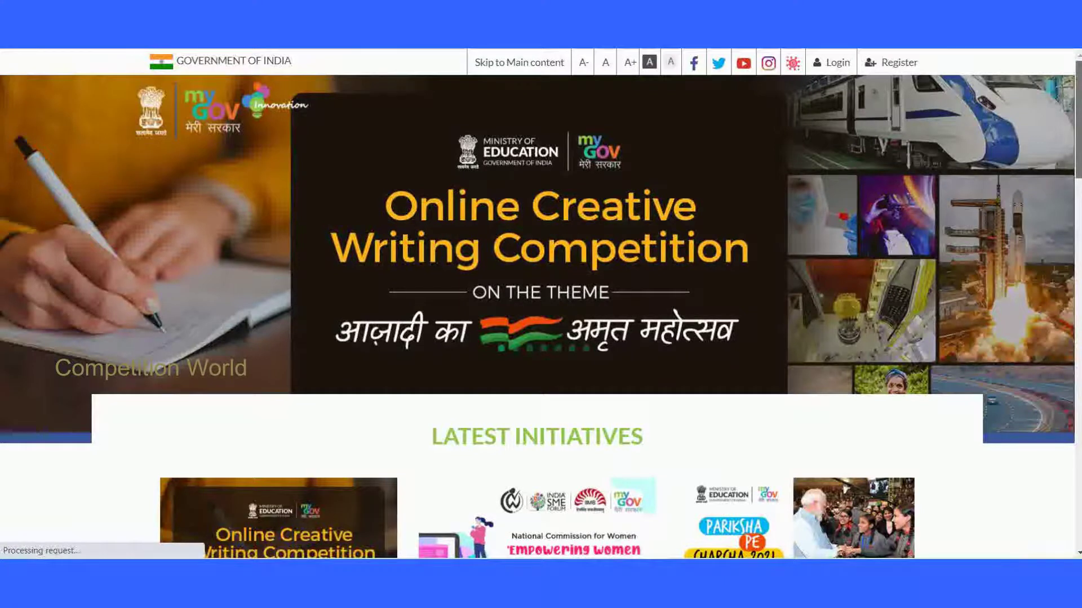
scroll(155, 313, "down", 5)
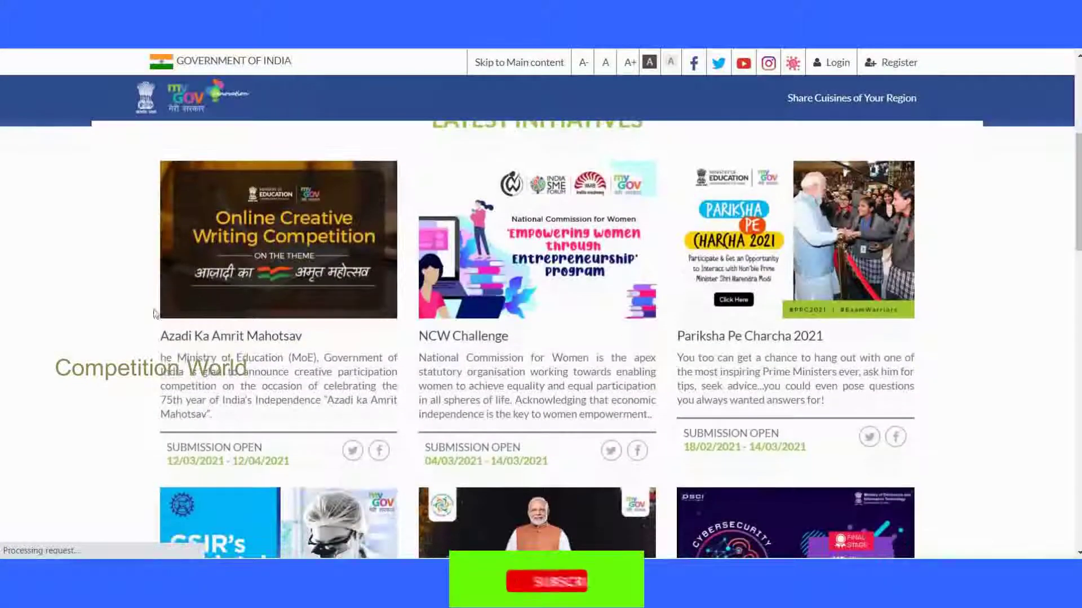
left_click(201, 341)
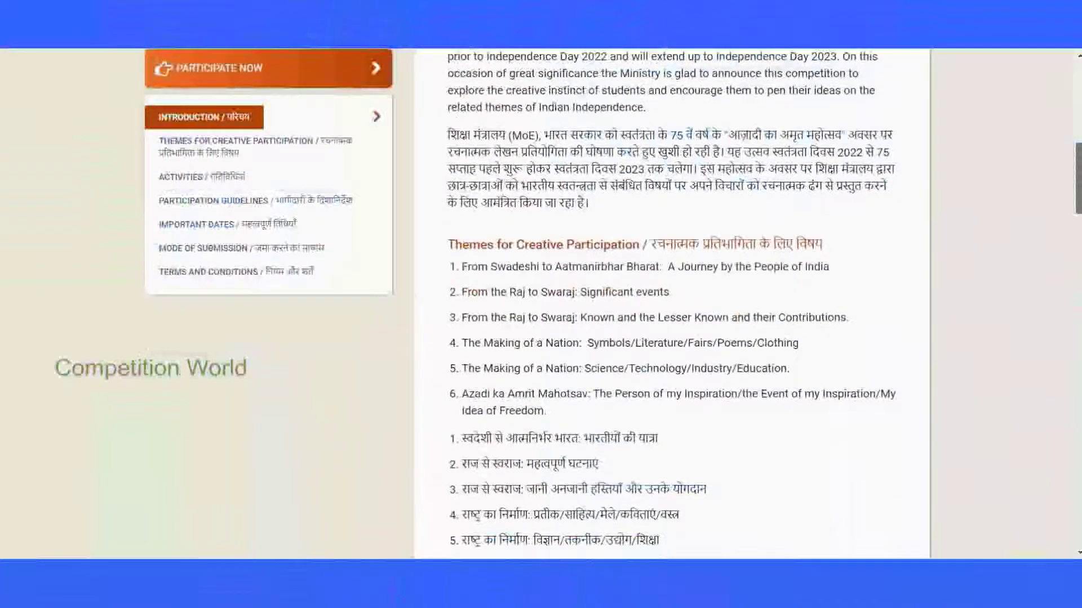
- Scroll to Themes for Creative Participation and highlight all six theme lines
scroll(670, 304, "down", 4)
scroll(670, 304, "down", 1)
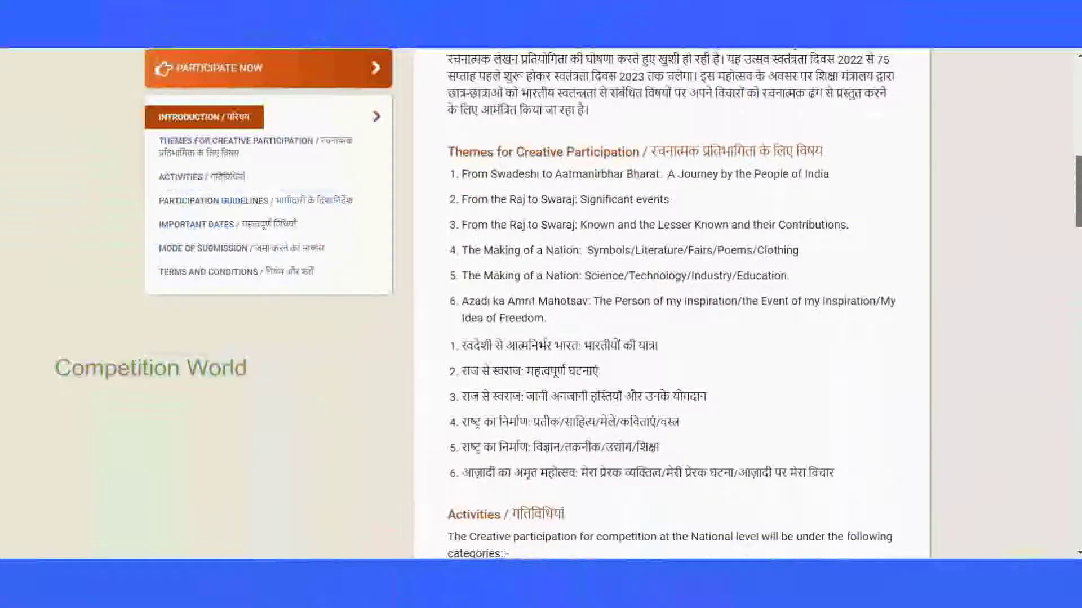
scroll(671, 304, "down", 1)
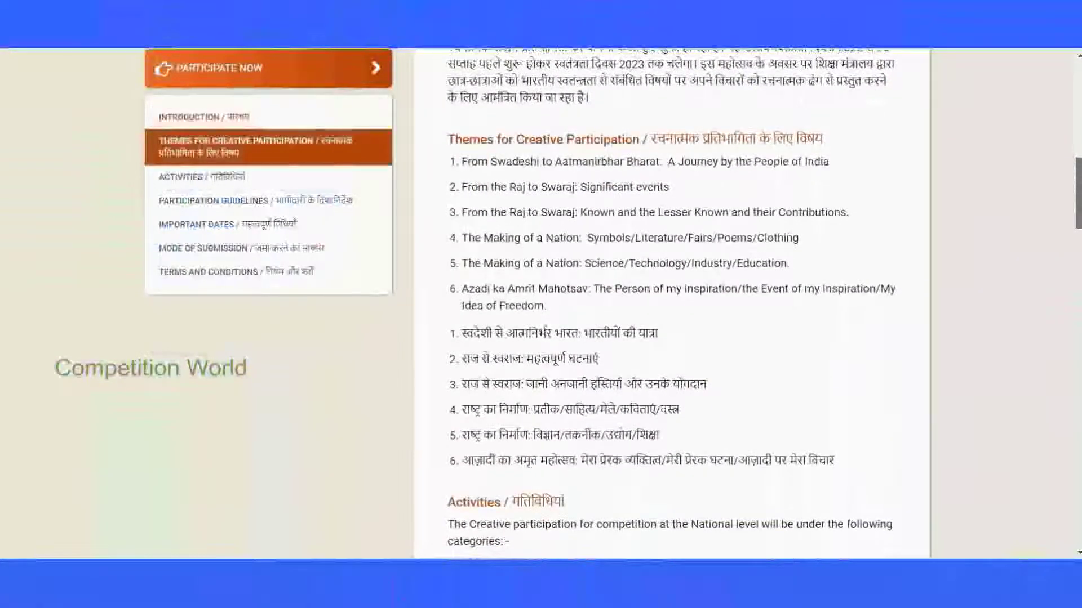
scroll(670, 304, "down", 1)
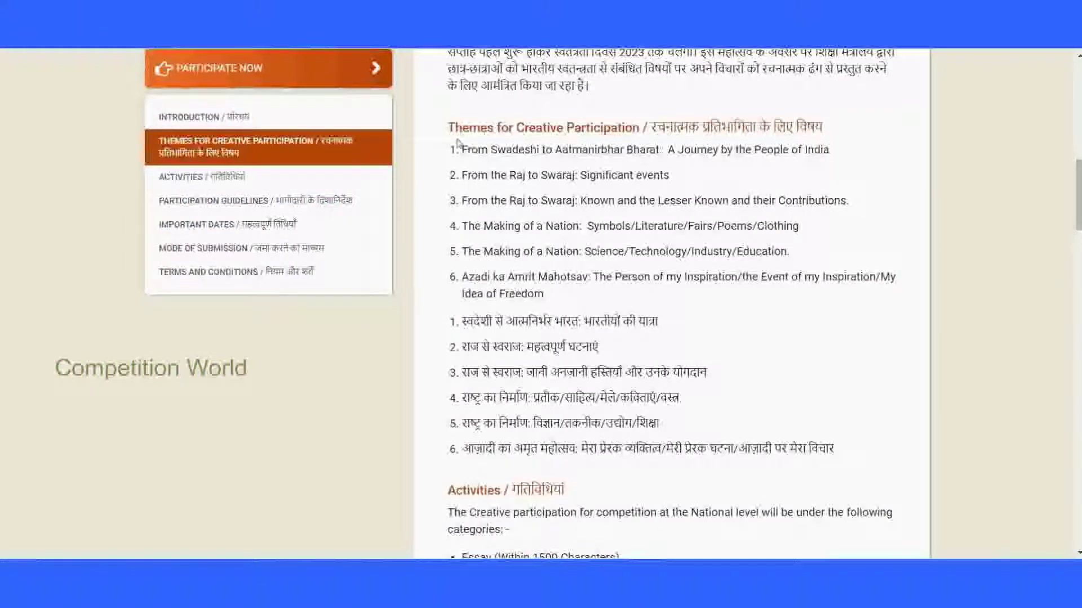
left_click_drag(454, 151, 710, 172)
left_click(704, 172)
- Highlight the Significant events, lesser known contributions, Making of a Nation and Symbols themes in turn
left_click_drag(461, 175, 682, 175)
left_click(682, 176)
left_click_drag(462, 199, 848, 200)
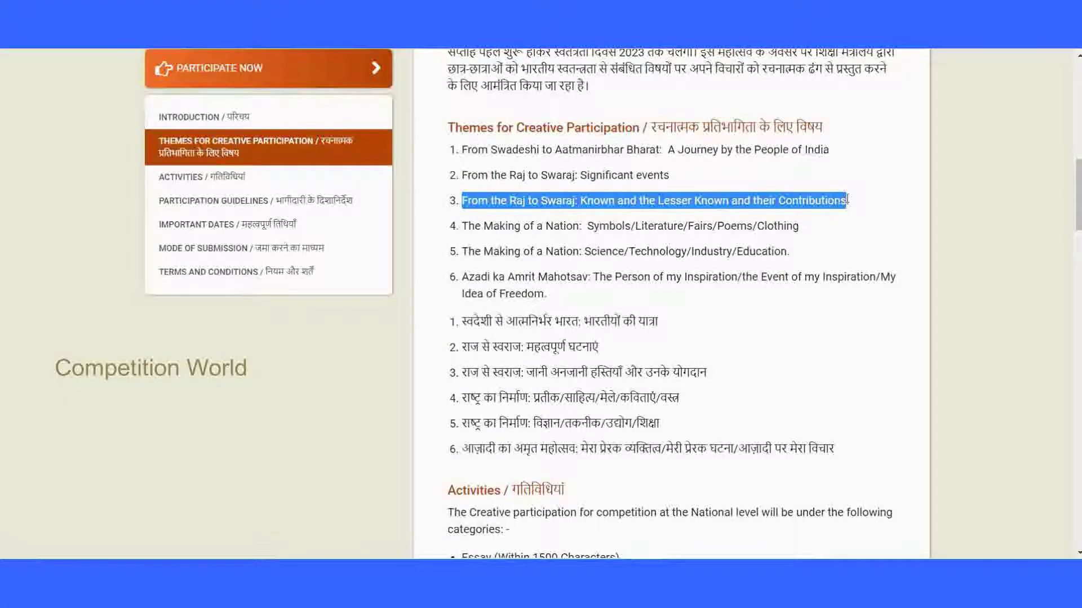
left_click_drag(810, 253, 462, 226)
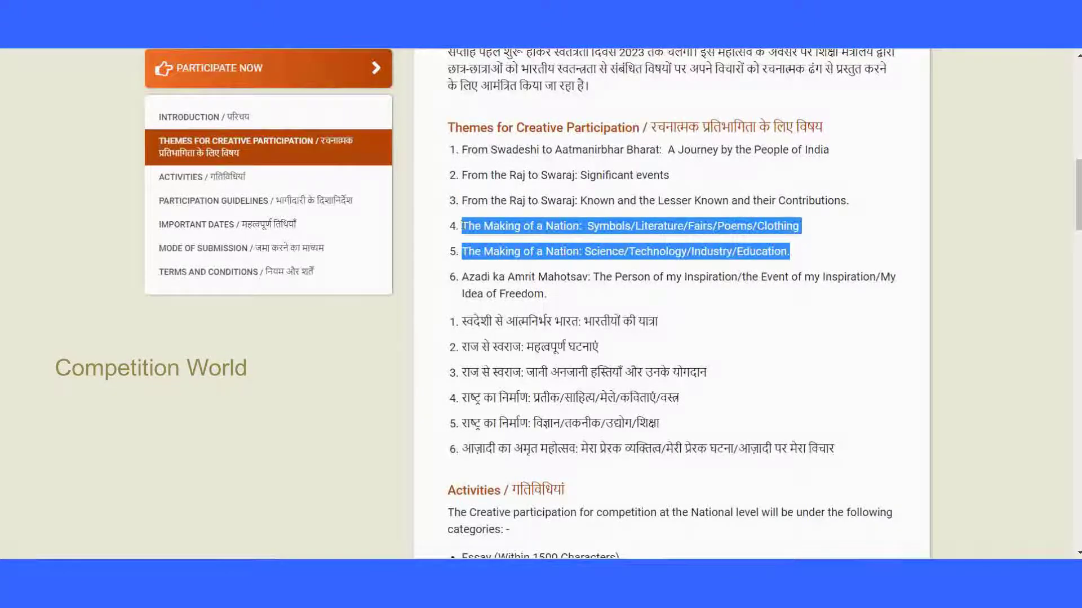
left_click_drag(462, 226, 556, 293)
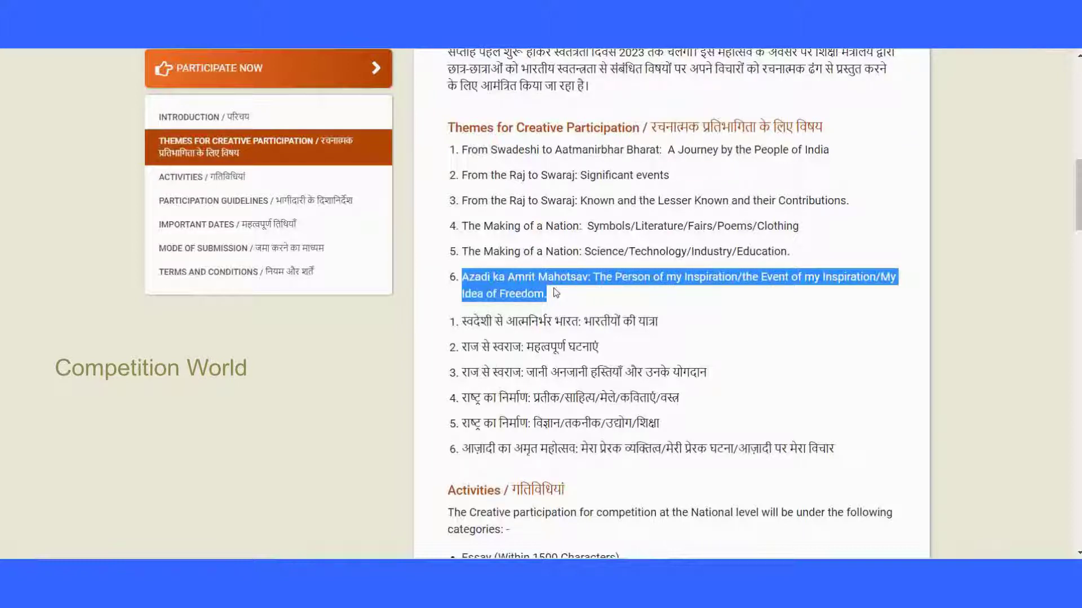
left_click(556, 293)
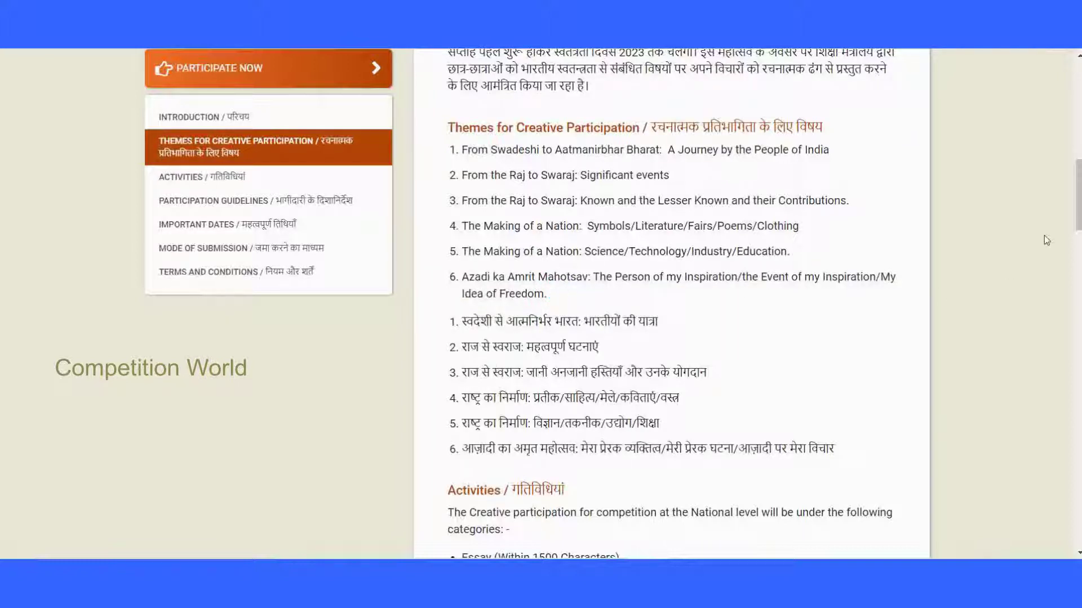
- Scroll to Activities and highlight the Essay and Poem category lines
scroll(670, 305, "down", 3)
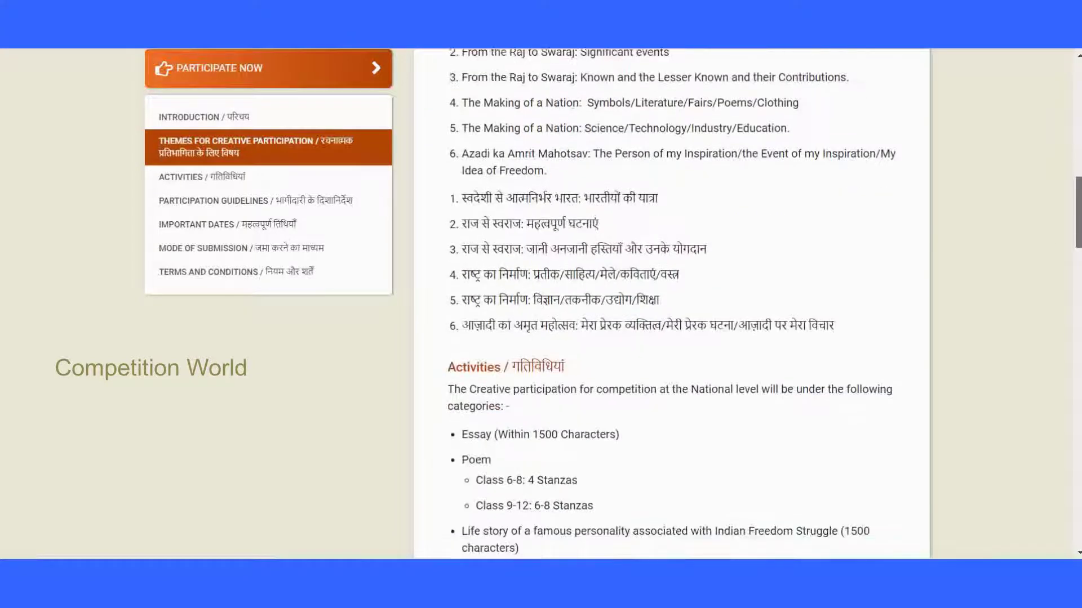
scroll(670, 305, "up", 3)
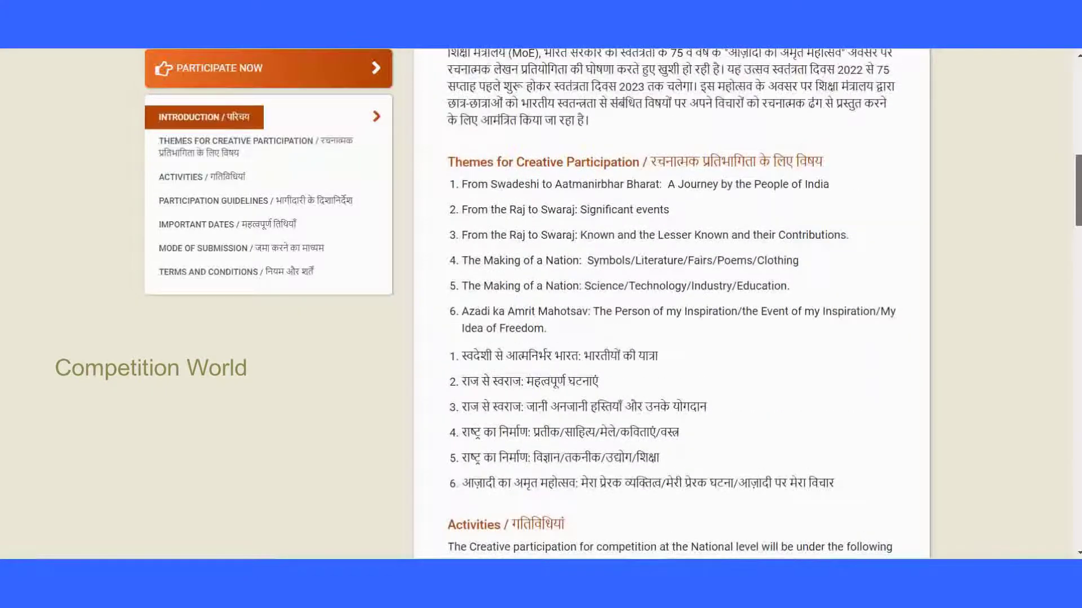
scroll(1079, 262, "down", 7)
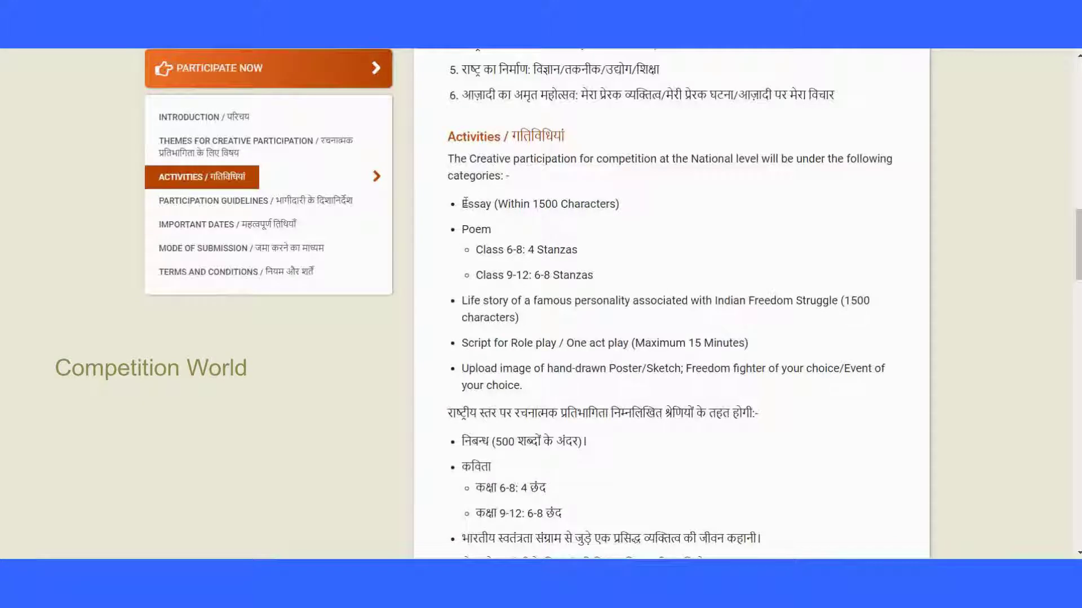
left_click_drag(463, 202, 620, 198)
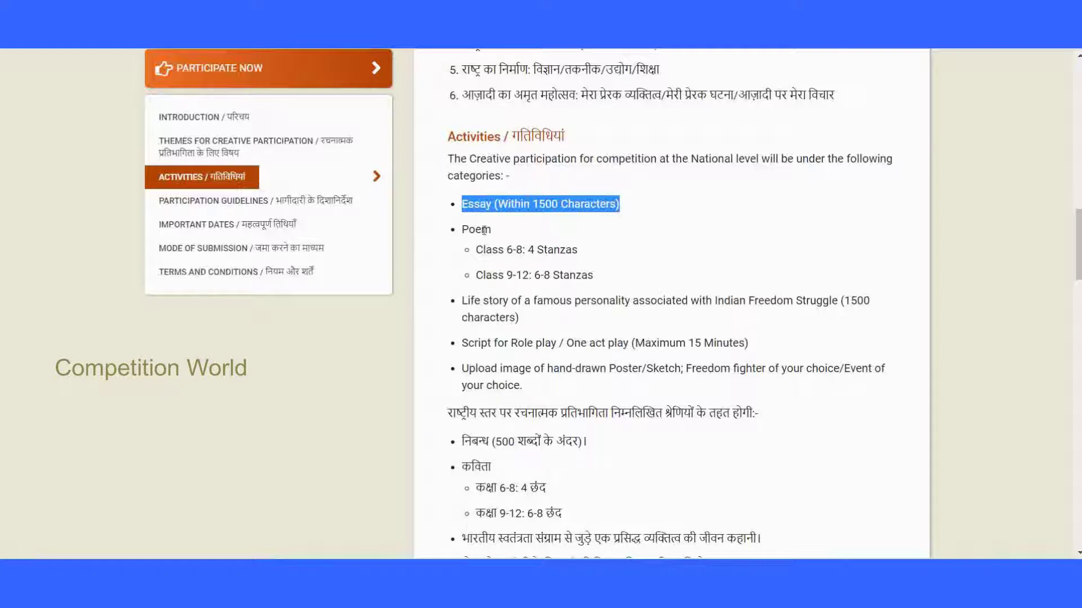
left_click_drag(463, 227, 599, 258)
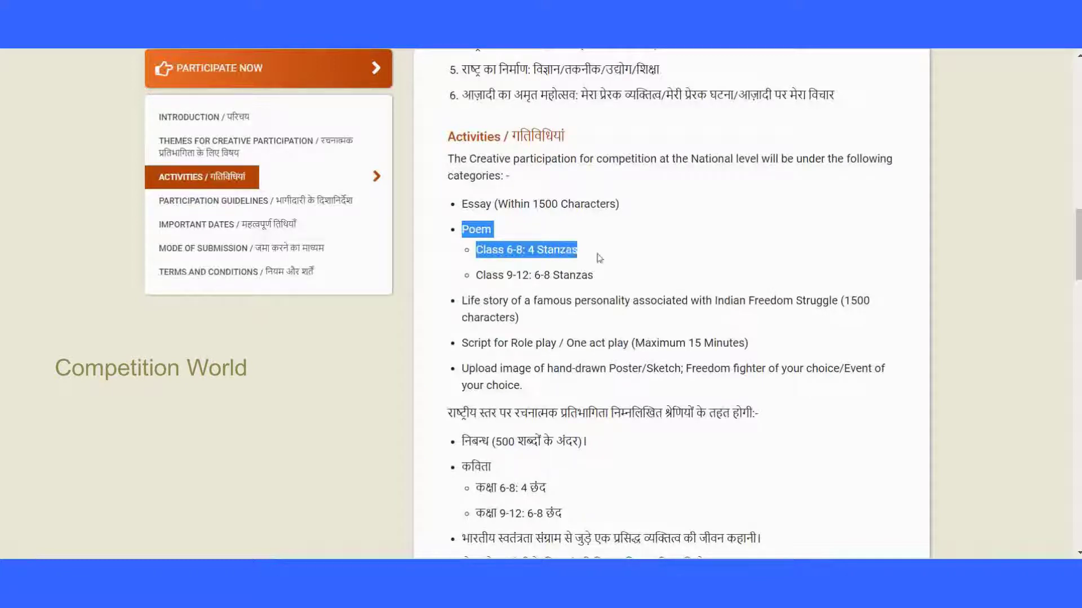
left_click(502, 274)
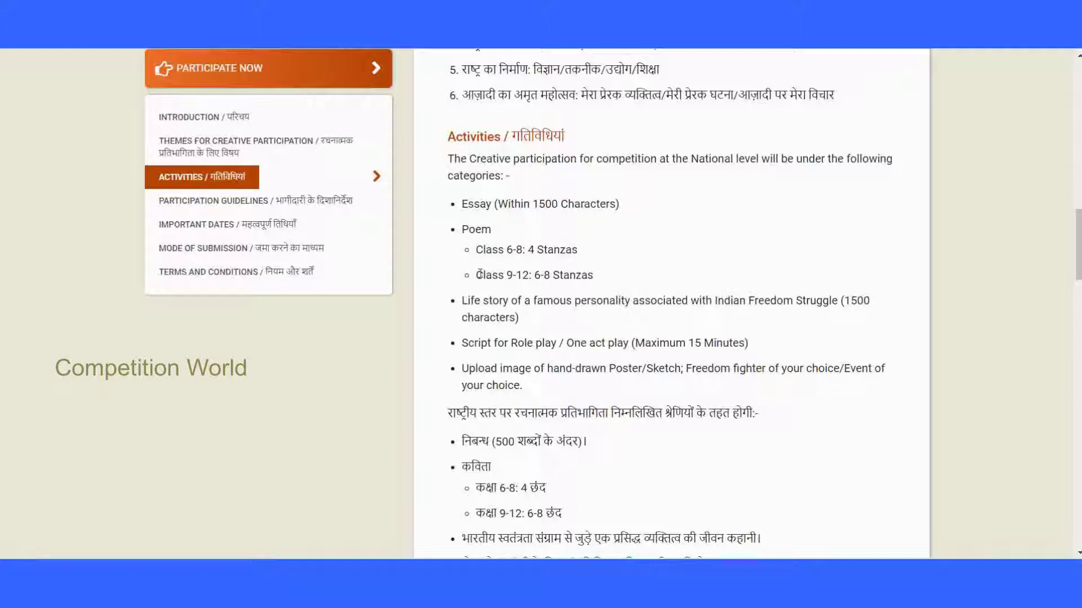
- Highlight the Class 9-12: 6-8 Stanzas limit and the Life story category bullet
left_click_drag(479, 274, 598, 282)
left_click(599, 281)
left_click_drag(465, 300, 581, 322)
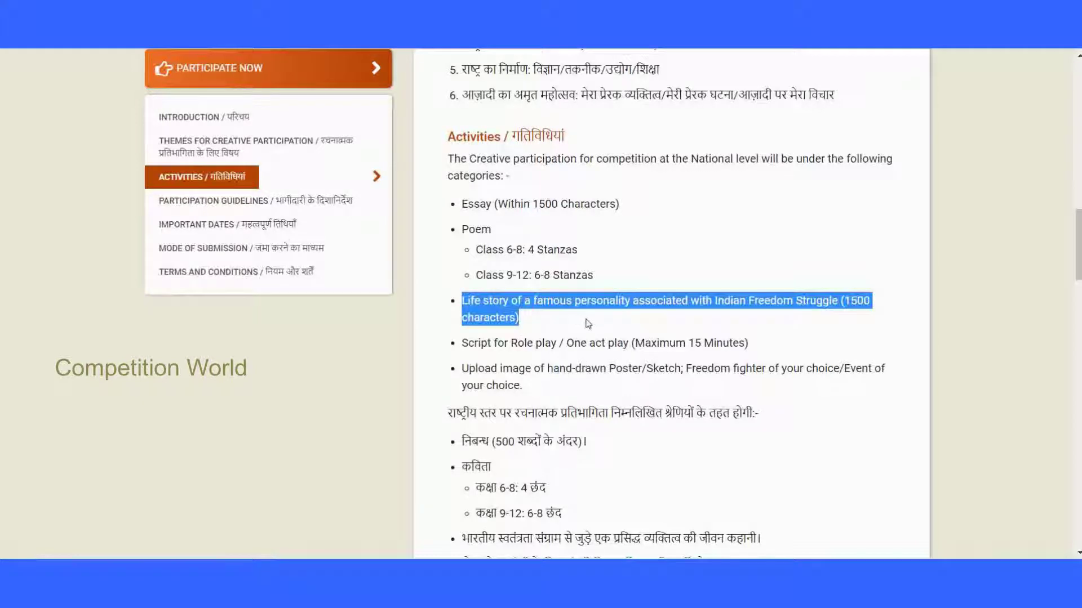
left_click_drag(463, 301, 528, 316)
left_click_drag(528, 315, 589, 315)
- Highlight the 'Script for Role play / One act play' category line several times
left_click(518, 319)
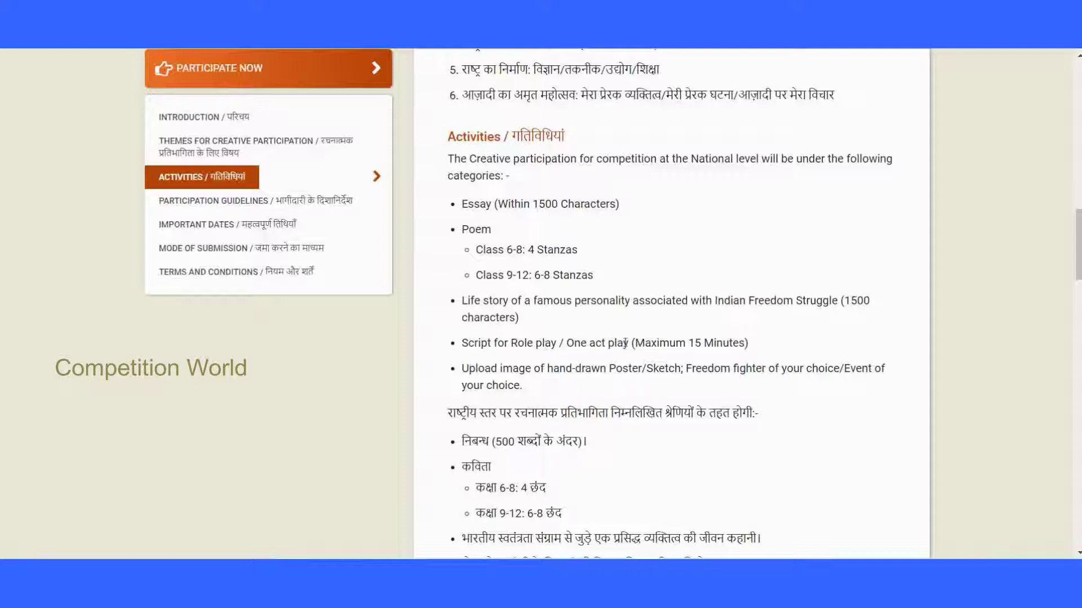
left_click_drag(627, 343, 468, 344)
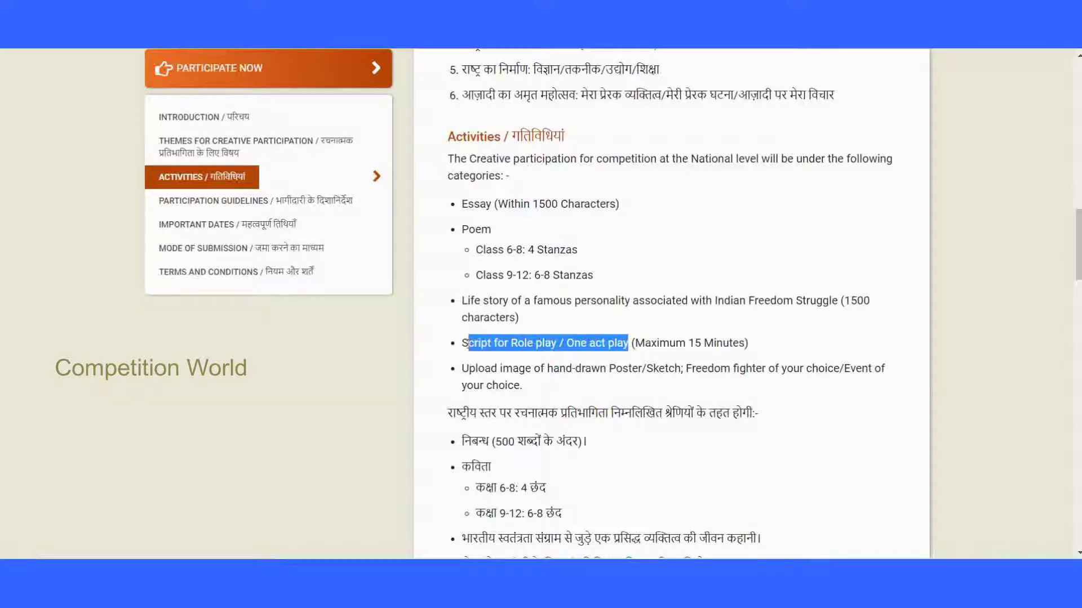
left_click_drag(468, 343, 461, 346)
left_click(475, 364)
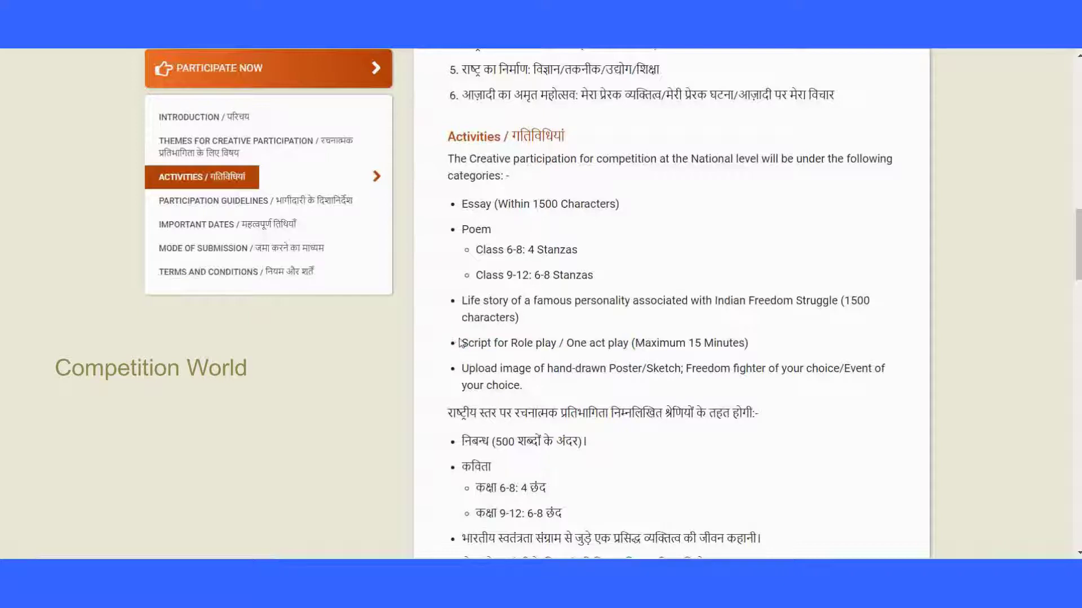
left_click_drag(463, 343, 633, 343)
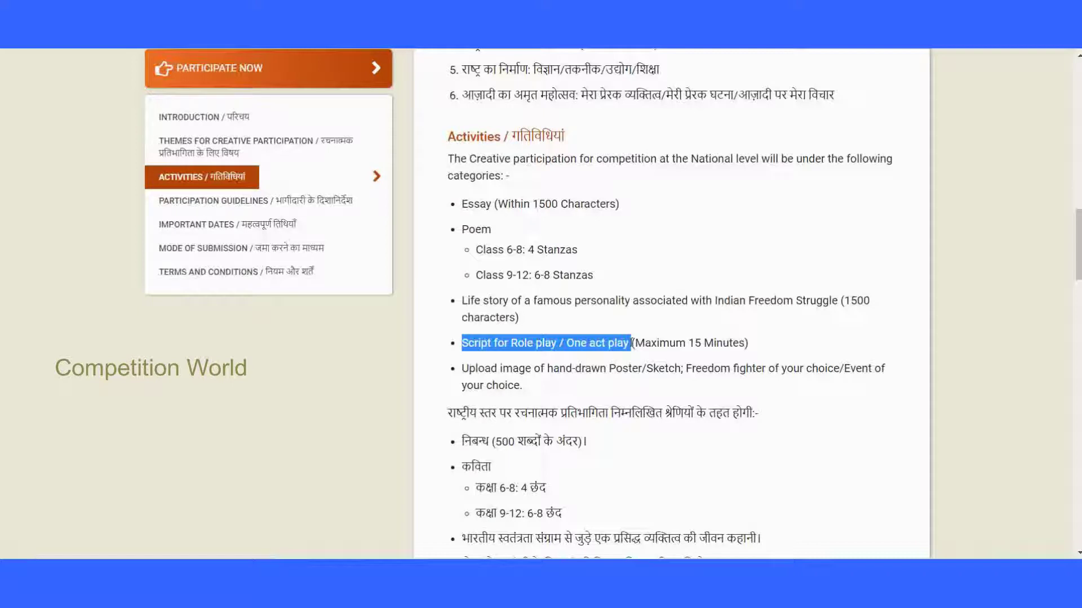
mouse_move(632, 343)
left_mouse_down()
mouse_move(617, 343)
mouse_move(633, 343)
left_mouse_up()
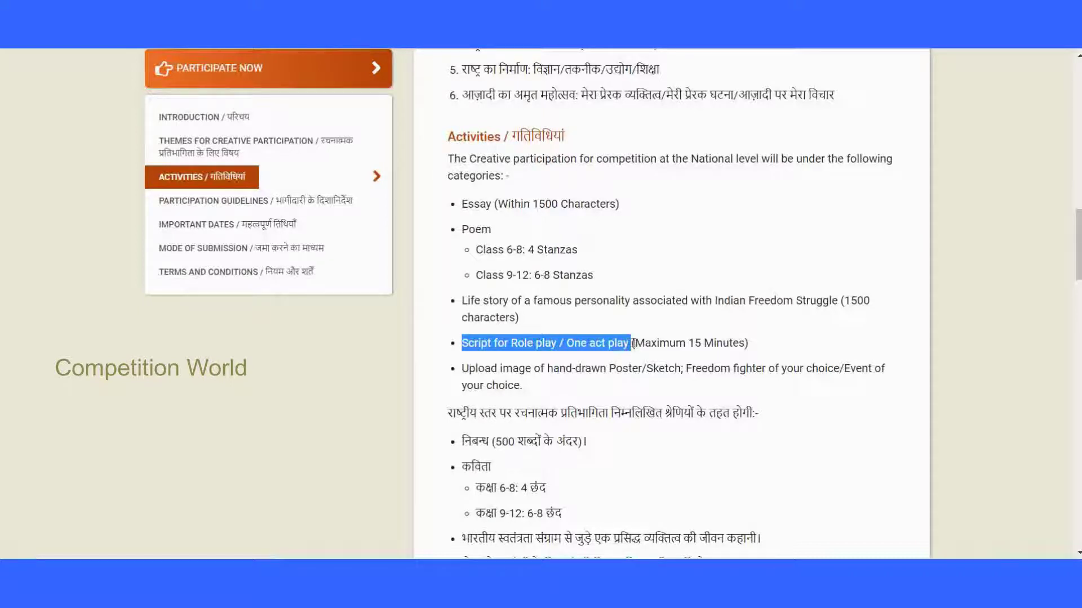
left_click(617, 376)
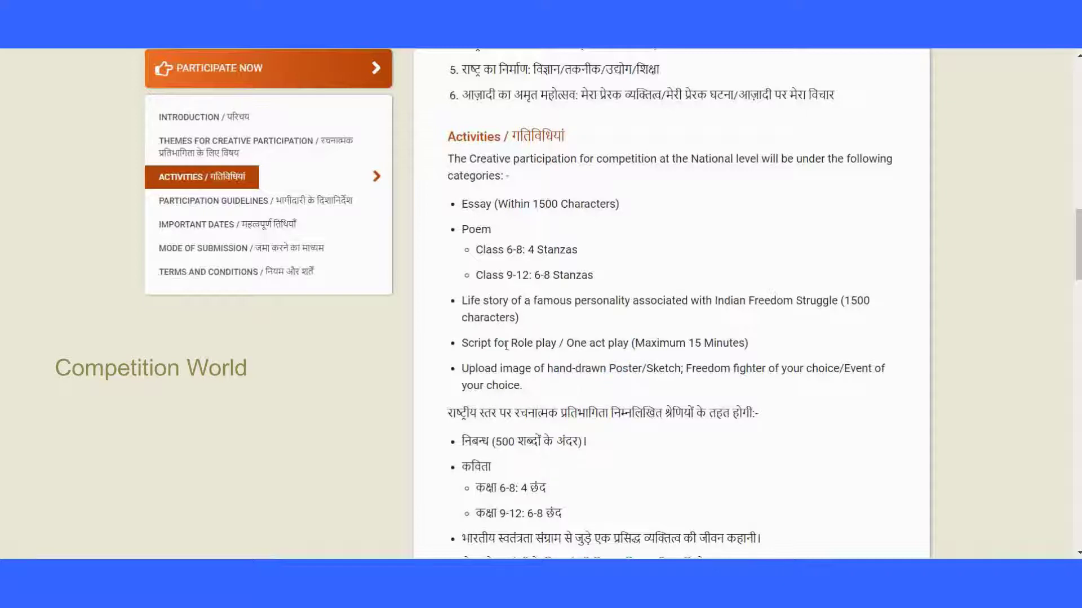
left_click_drag(463, 343, 633, 343)
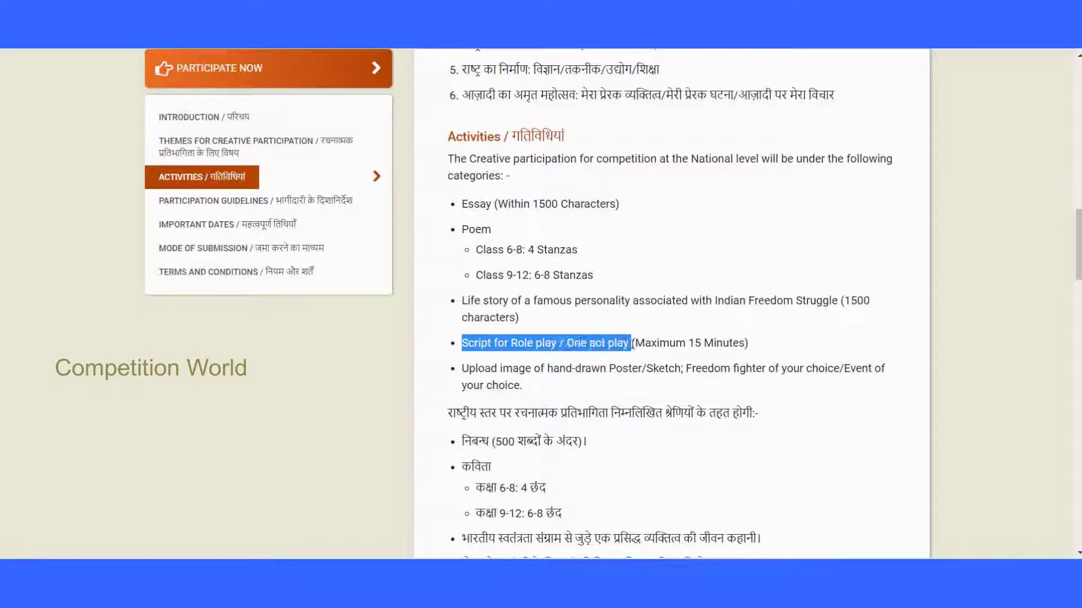
left_click(823, 355)
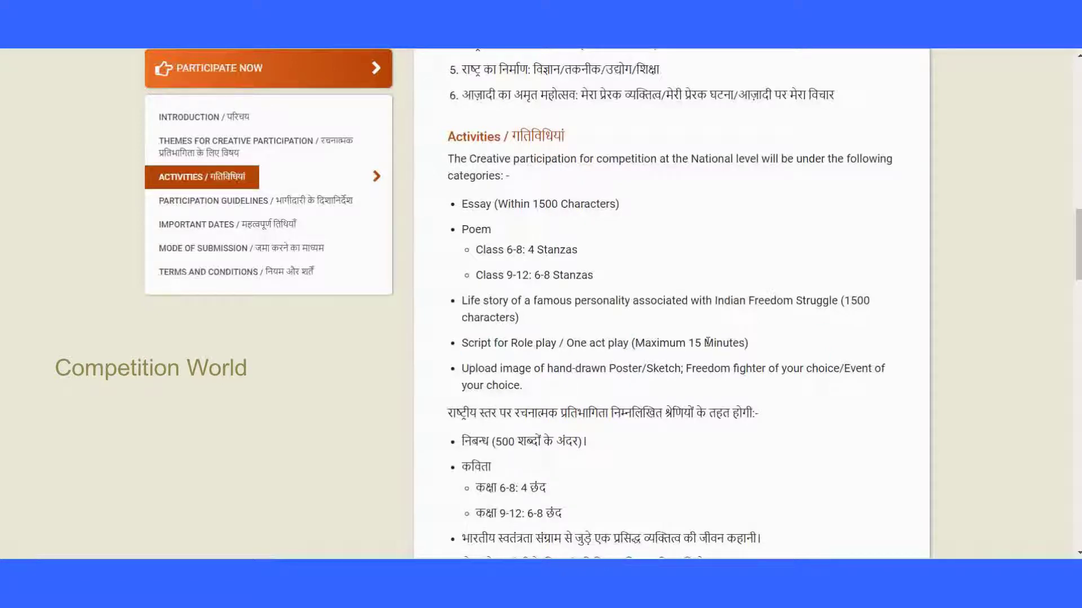
- Scroll further down and highlight the start of the Upload image category
scroll(1077, 261, "down", 2)
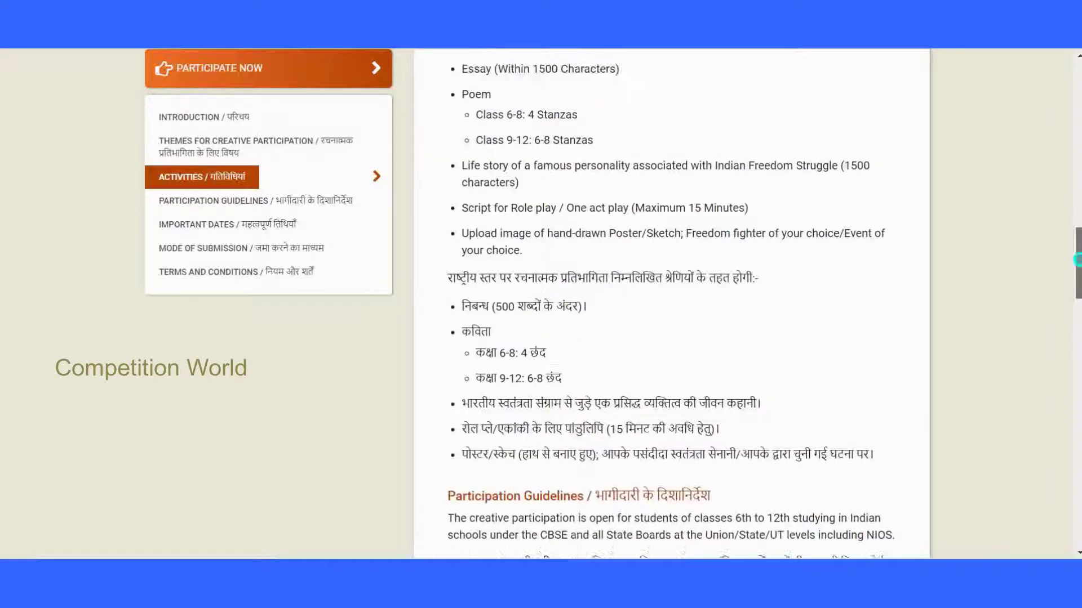
scroll(1077, 260, "down", 1)
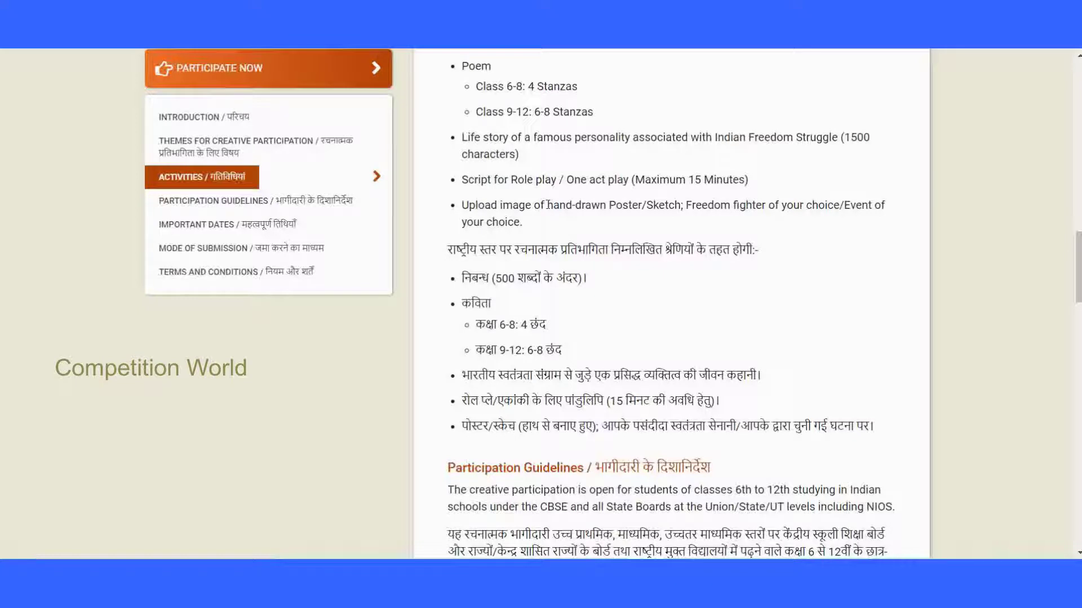
mouse_move(469, 205)
left_mouse_down()
mouse_move(811, 206)
mouse_move(840, 215)
mouse_move(828, 231)
mouse_move(720, 210)
mouse_move(683, 226)
mouse_move(624, 208)
mouse_move(580, 224)
mouse_move(560, 208)
left_mouse_up()
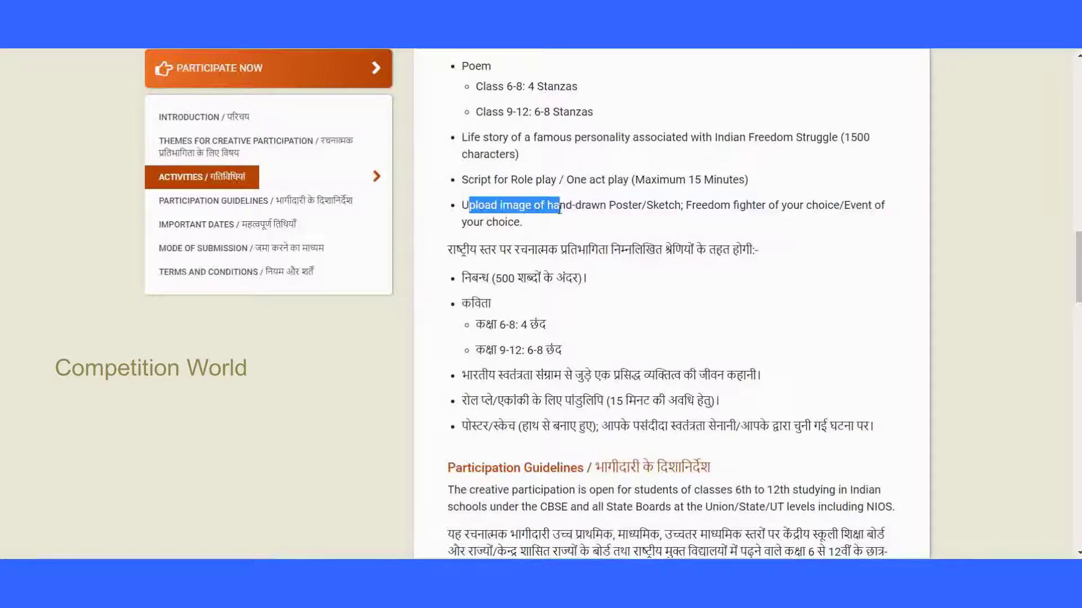
left_click(559, 209)
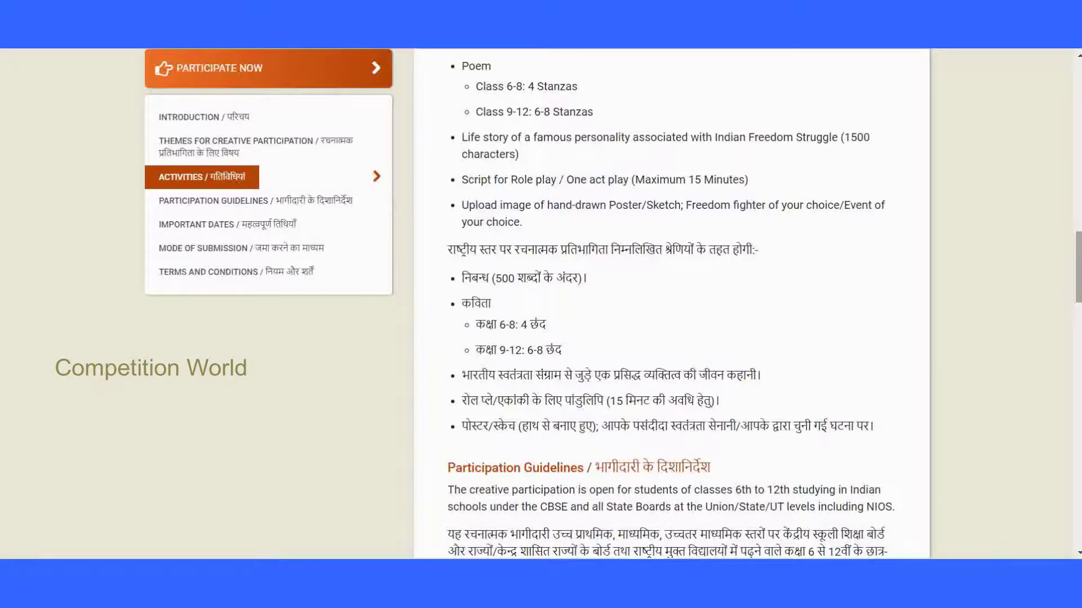
- Scroll to the guidelines and highlight the eligibility sentence about classes 6 to 12
scroll(670, 305, "down", 4)
scroll(671, 304, "down", 1)
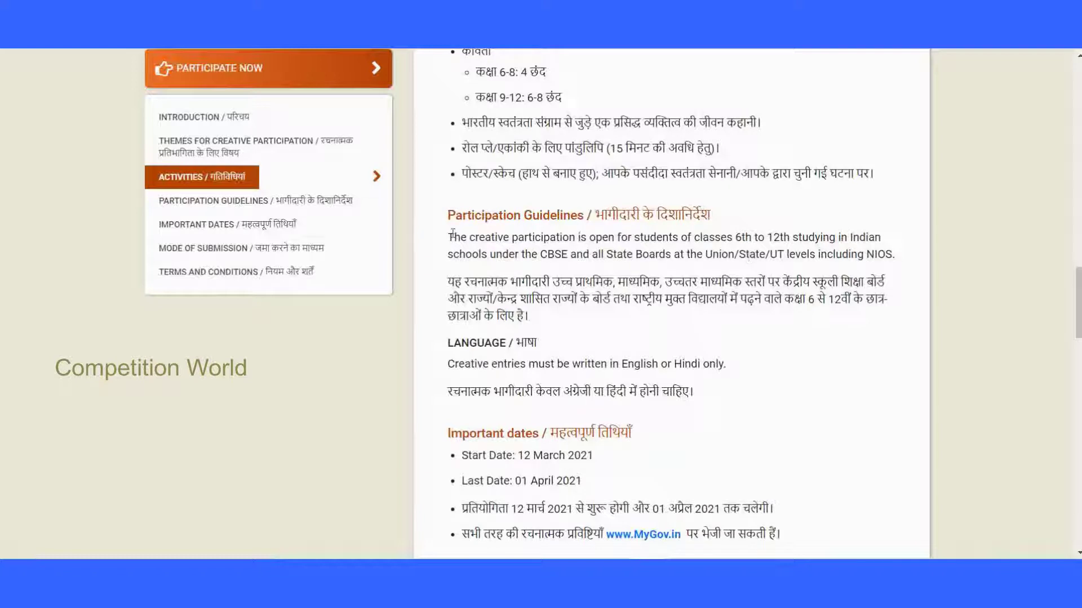
left_click_drag(455, 237, 705, 254)
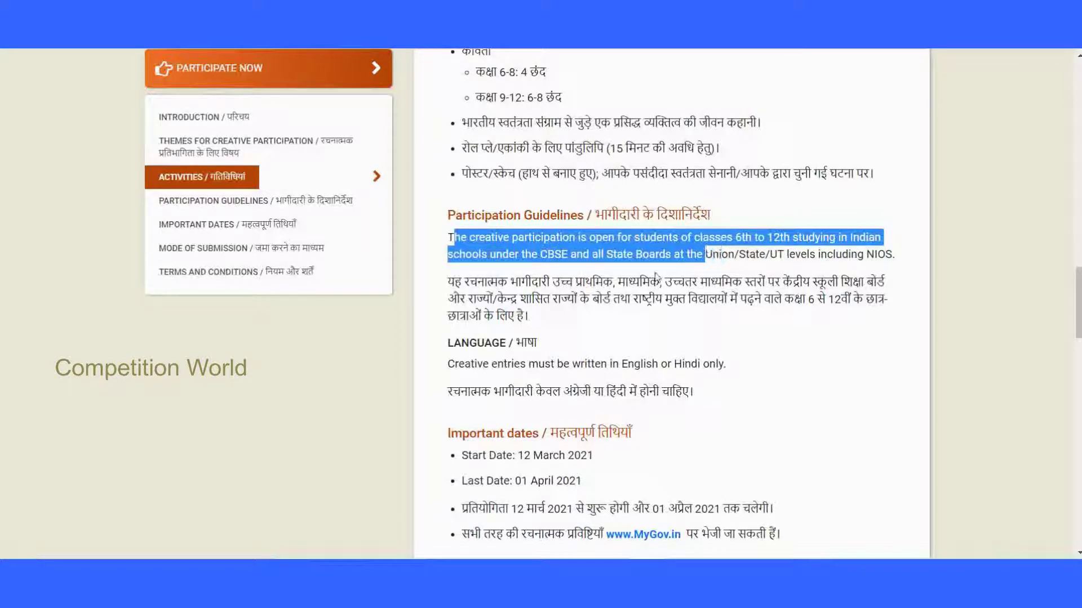
left_click(620, 253)
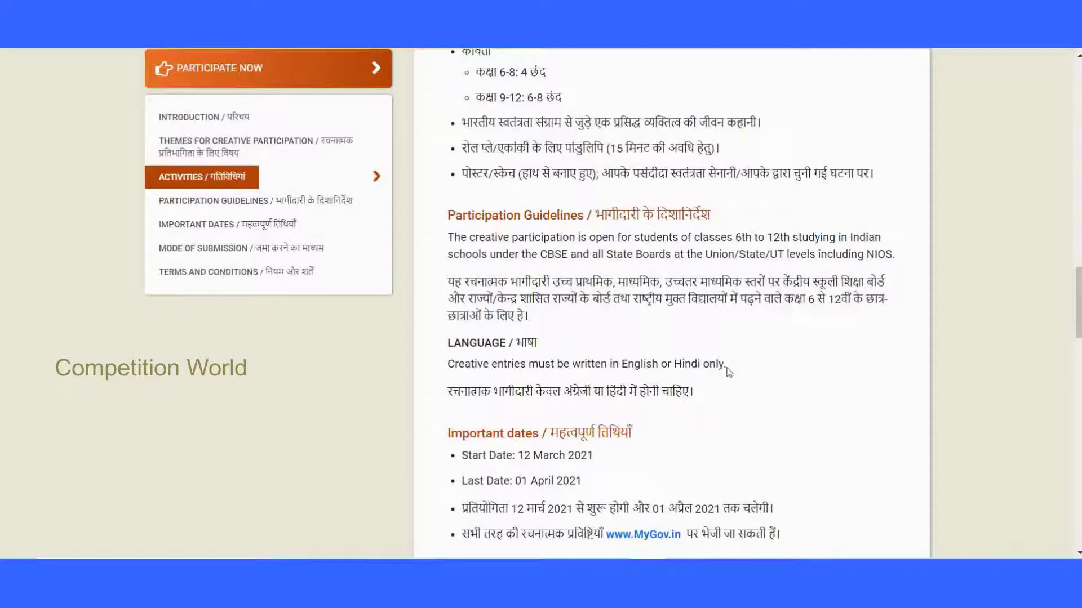
left_click_drag(1078, 305, 1079, 324)
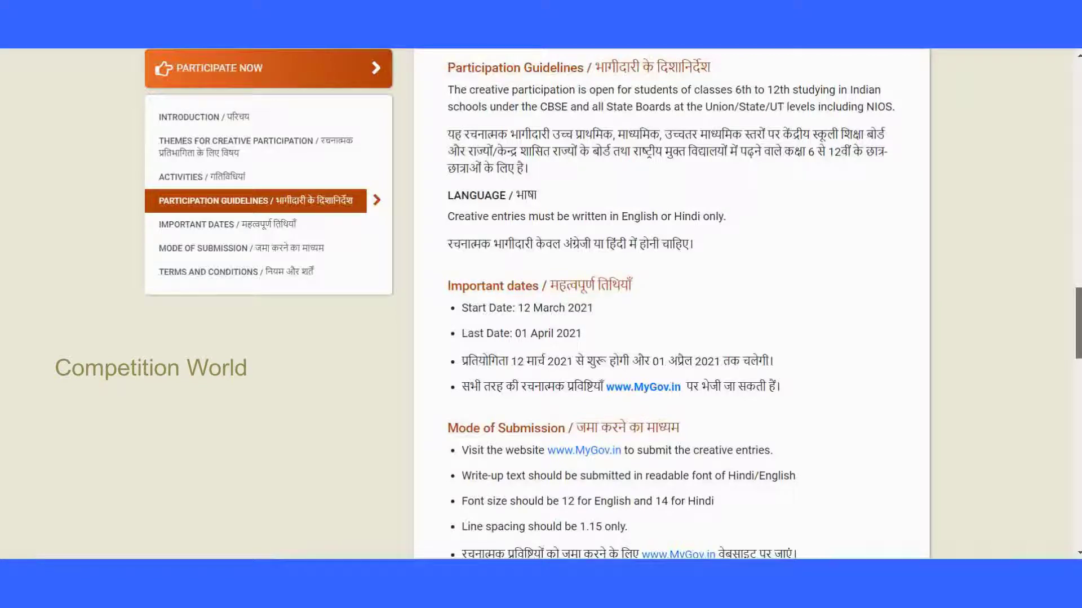
- Highlight the font size 12/14 and 1.15 line spacing rules, then scroll toward Terms and Conditions
left_click_drag(1078, 324, 1079, 347)
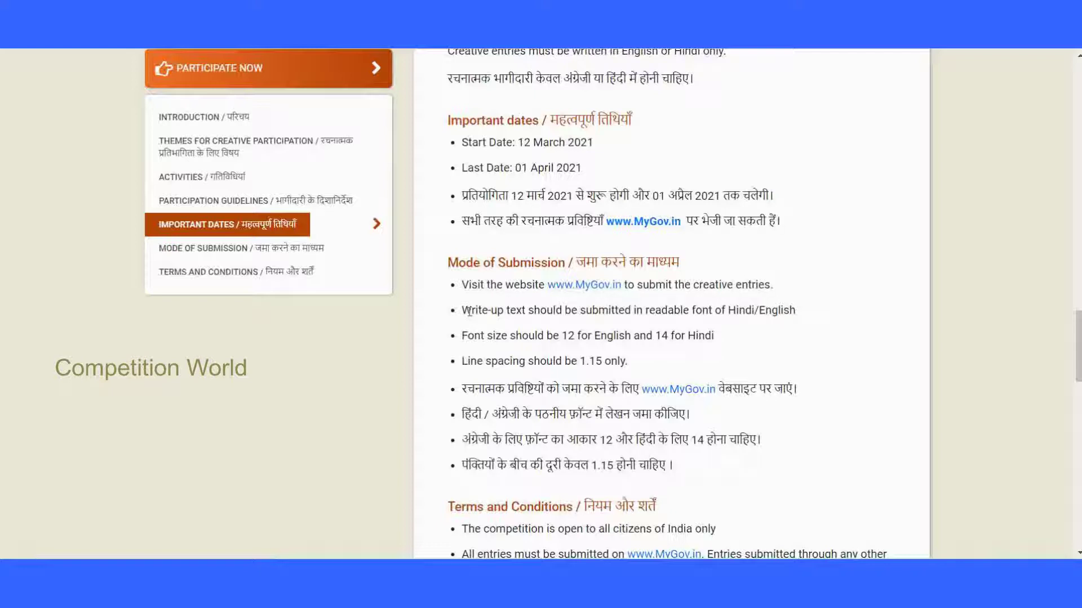
left_click_drag(460, 335, 636, 373)
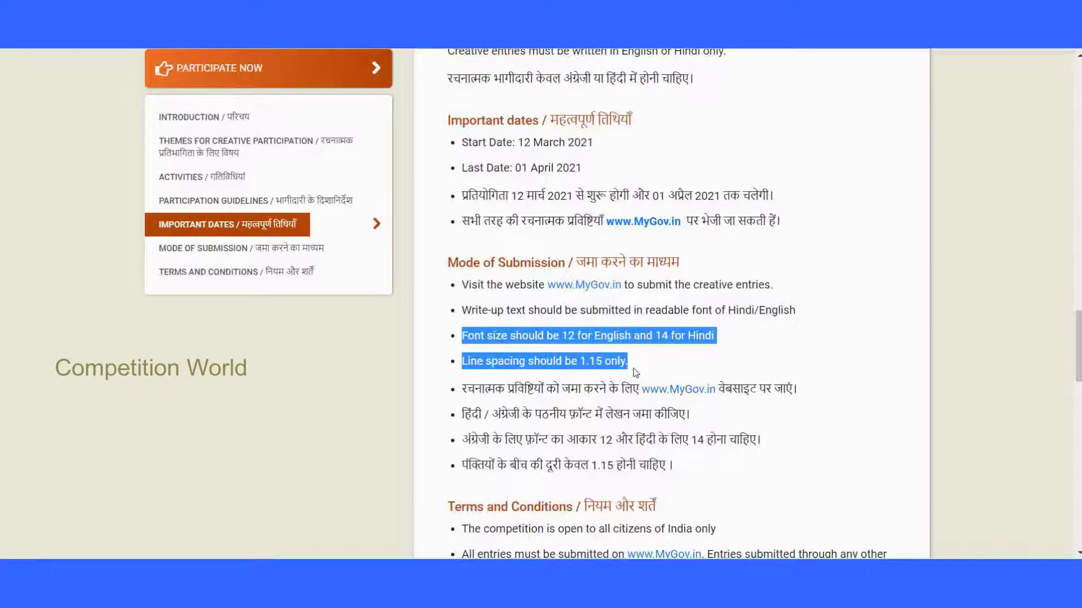
left_click(634, 366)
left_click_drag(462, 335, 631, 363)
left_click(631, 364)
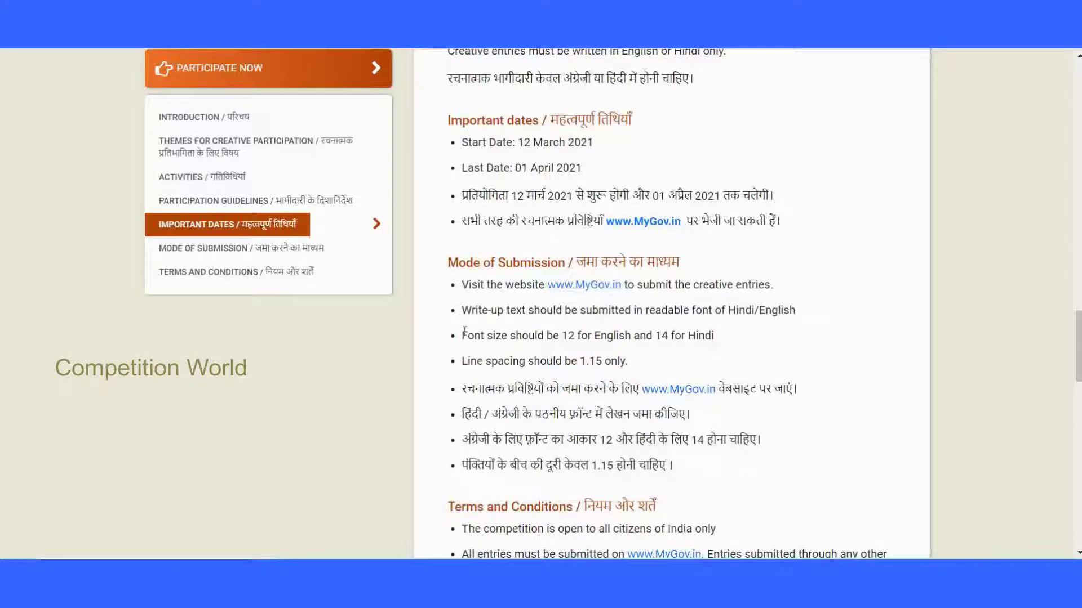
left_click_drag(464, 334, 640, 364)
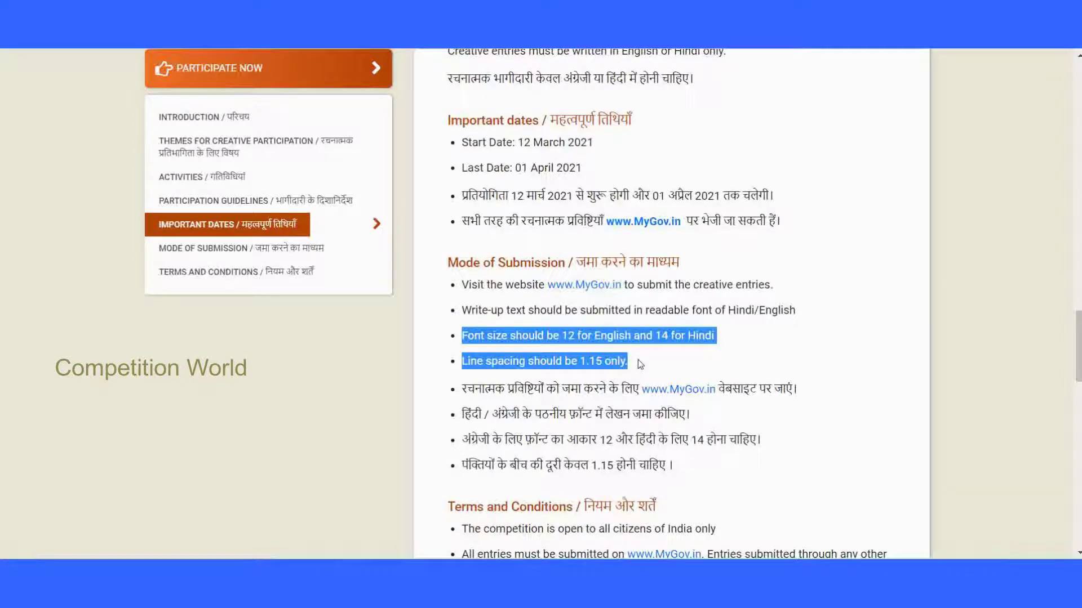
left_click(639, 362)
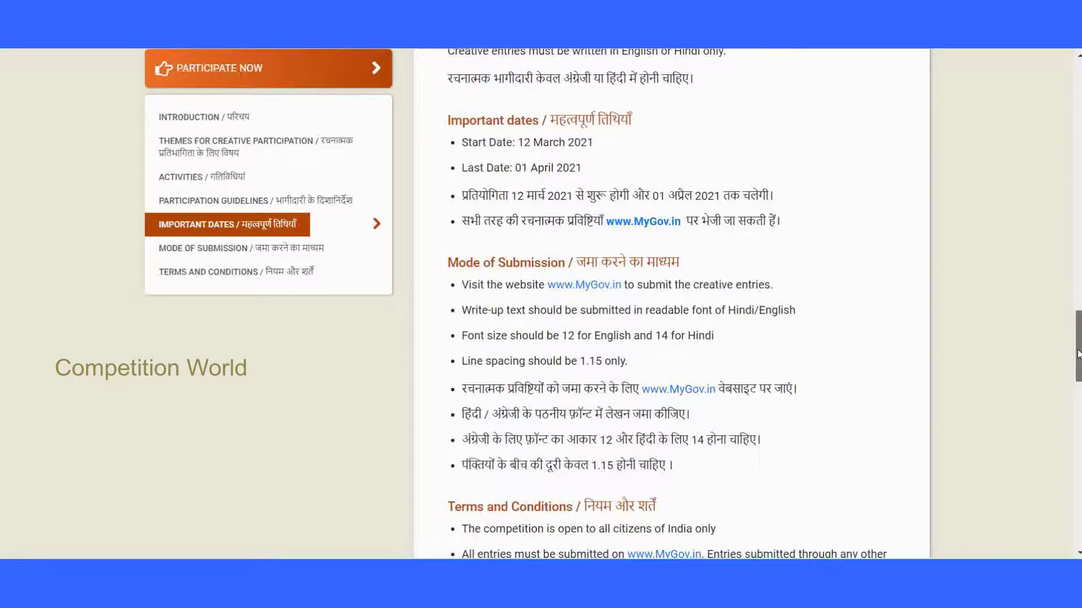
scroll(1077, 354, "down", 4)
scroll(1077, 354, "down", 2)
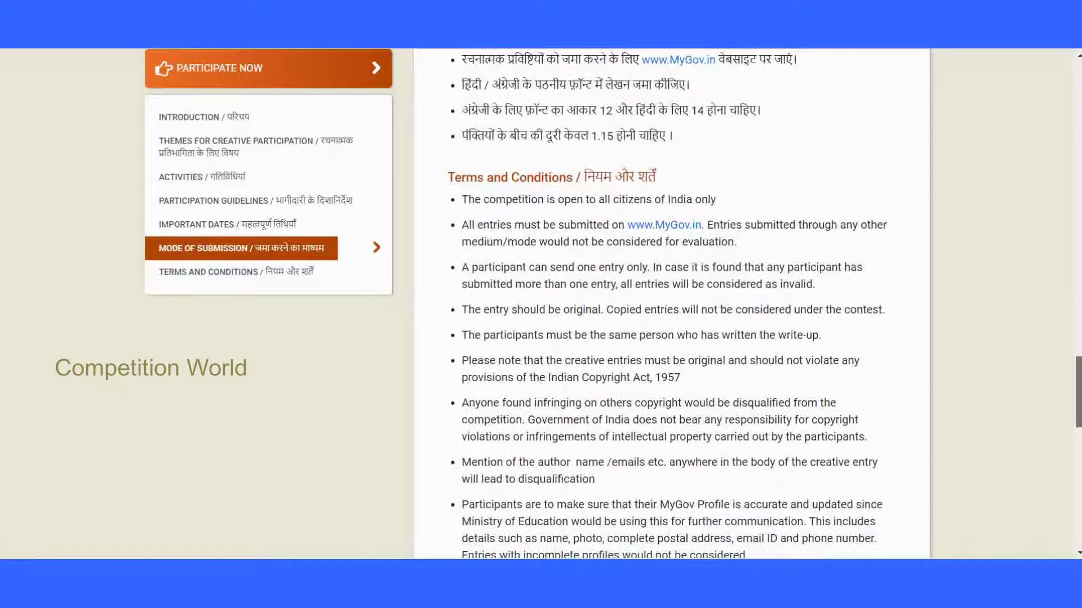
- Scroll down through the Terms and Conditions, including the one-entry-per-participant rule
scroll(666, 303, "down", 1)
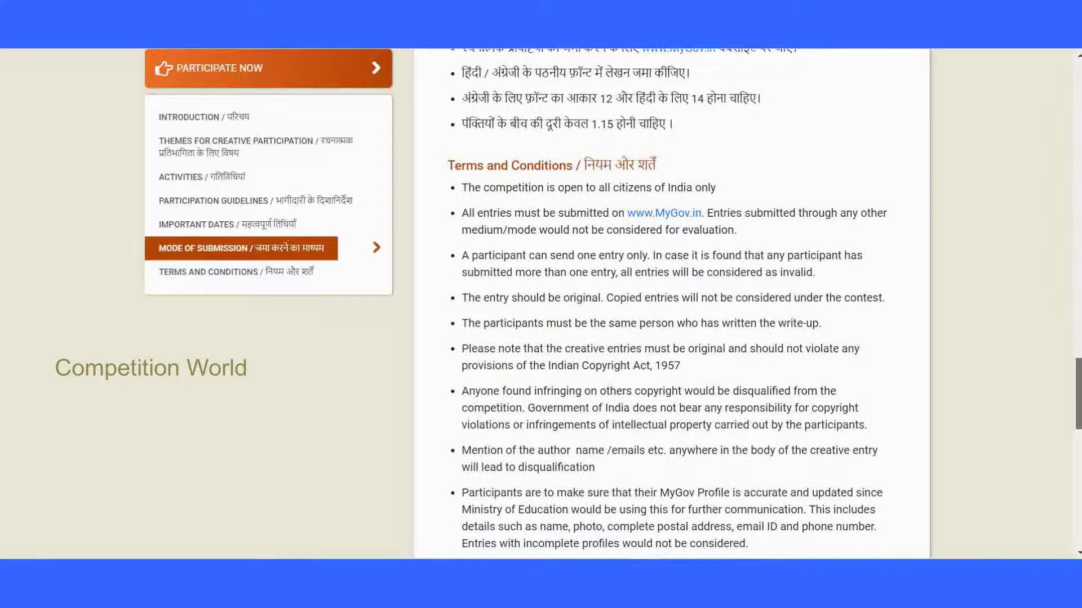
scroll(667, 303, "down", 1)
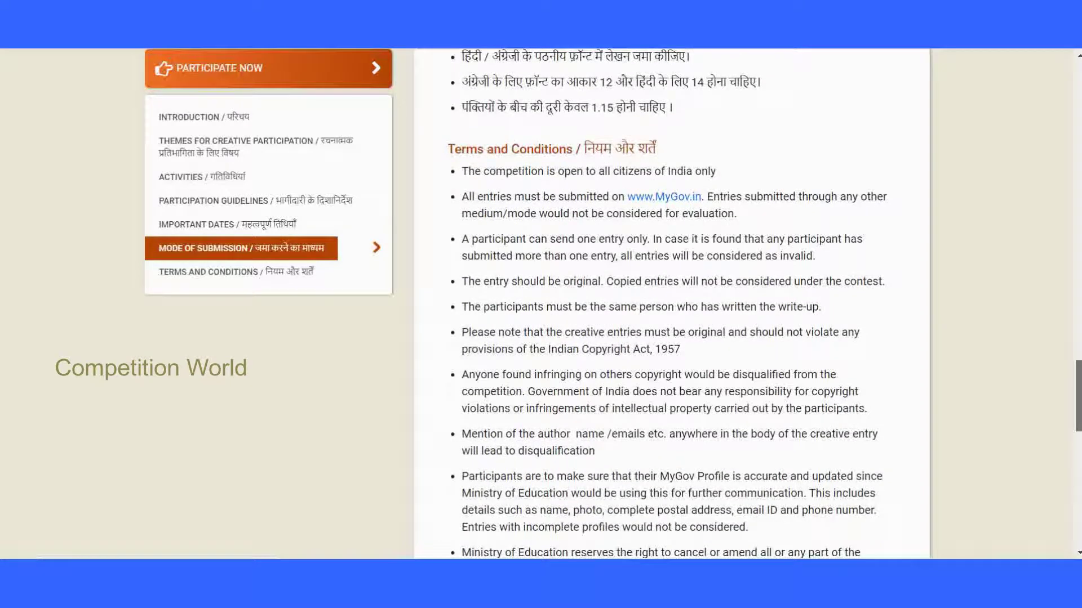
scroll(666, 303, "down", 1)
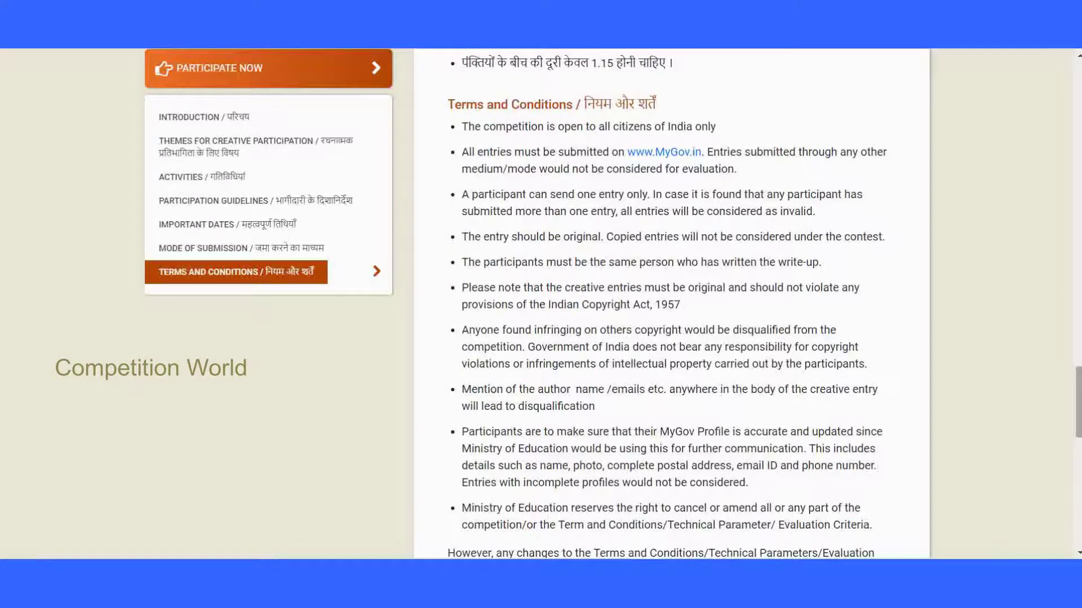
scroll(1079, 394, "down", 1)
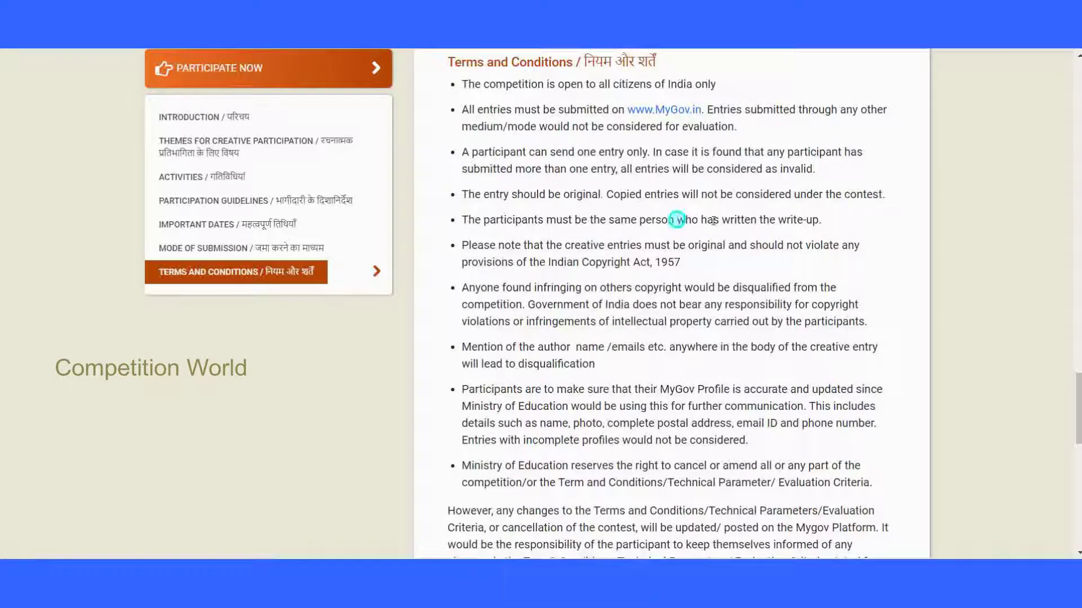
left_click(818, 220)
- Scroll to the end of the terms, then return to the page's title heading
scroll(671, 305, "down", 3)
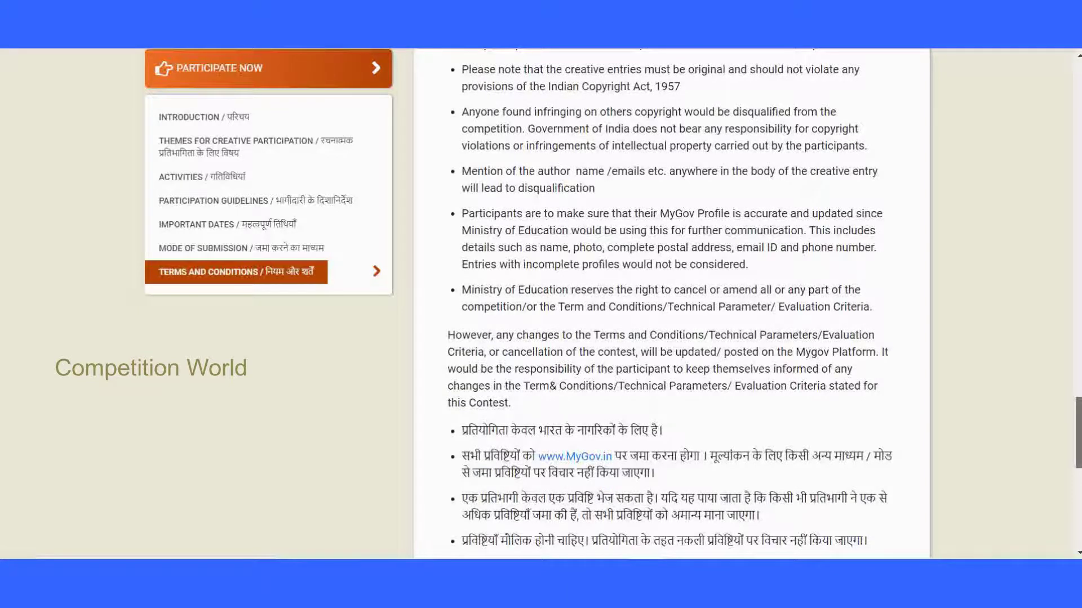
scroll(670, 304, "down", 1)
scroll(681, 235, "down", 1)
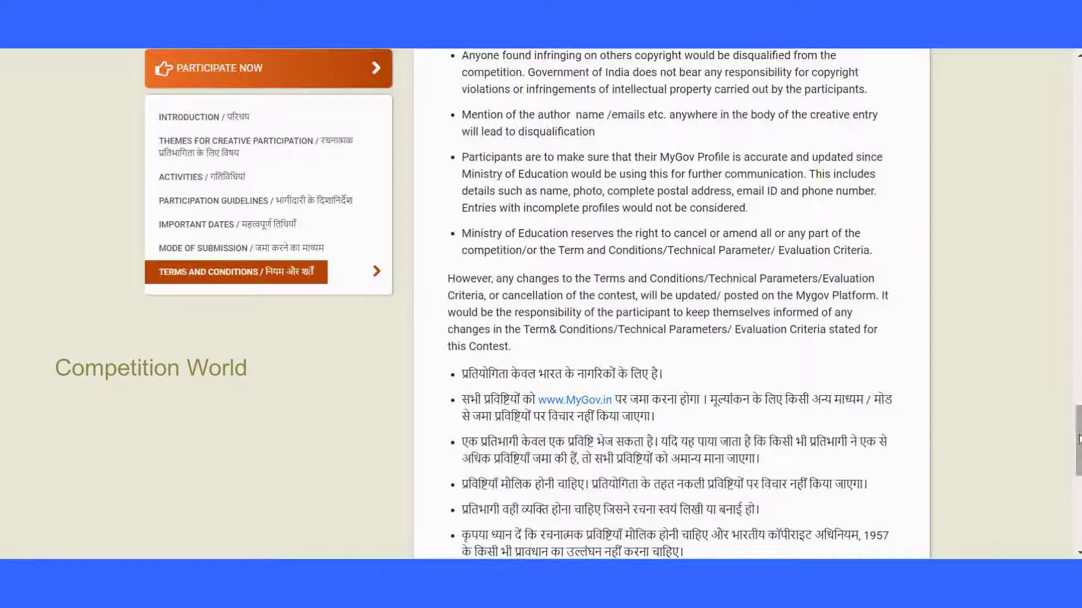
left_click_drag(1078, 439, 1074, 82)
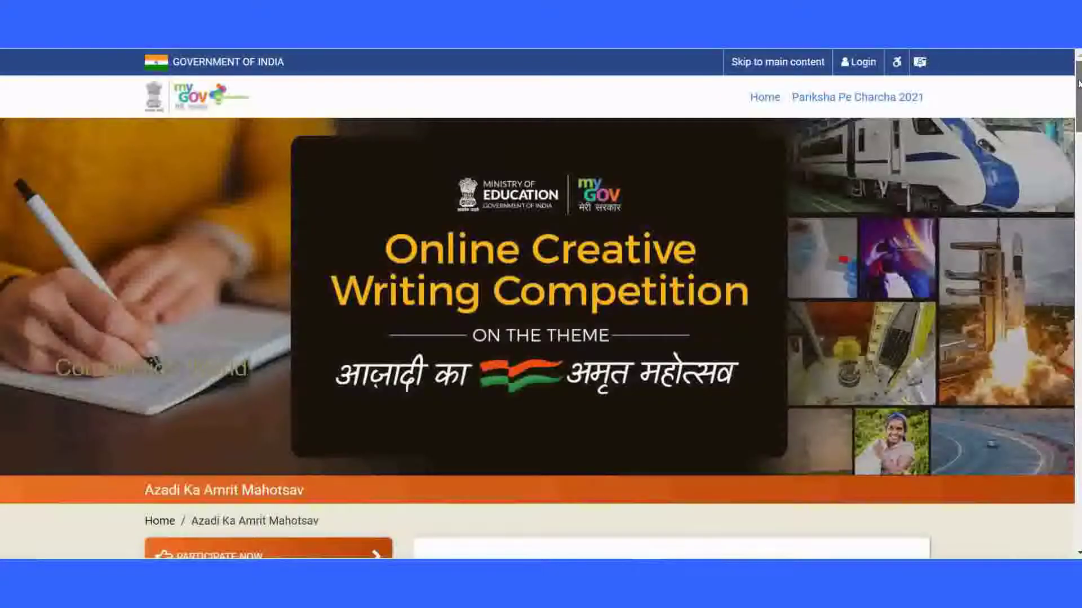
- Scroll slightly down and open the Participate Now registration form
left_click_drag(1077, 83, 1078, 125)
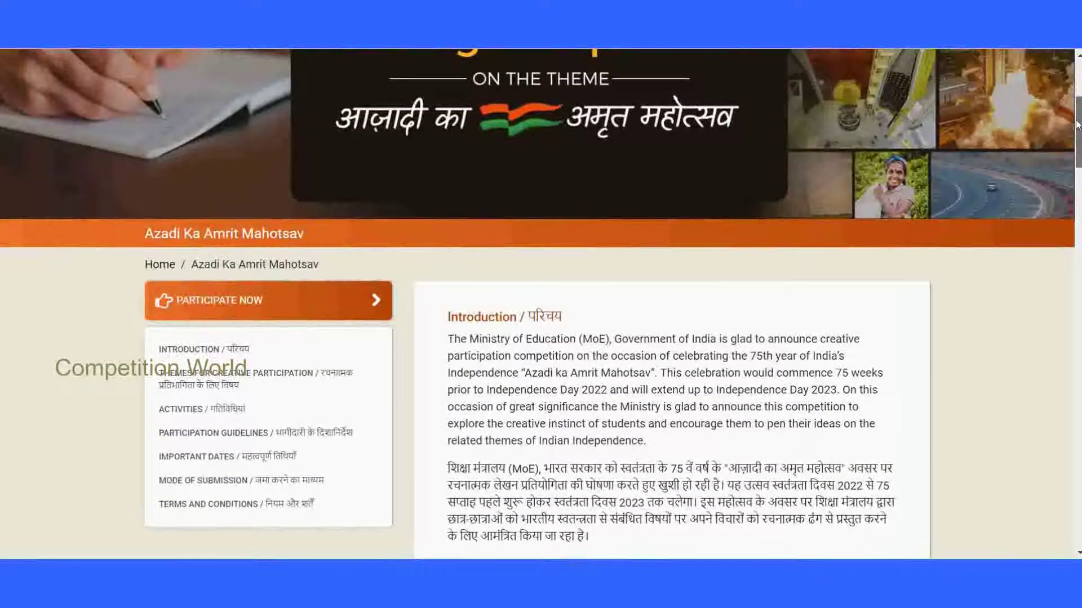
left_click_drag(1077, 125, 1078, 94)
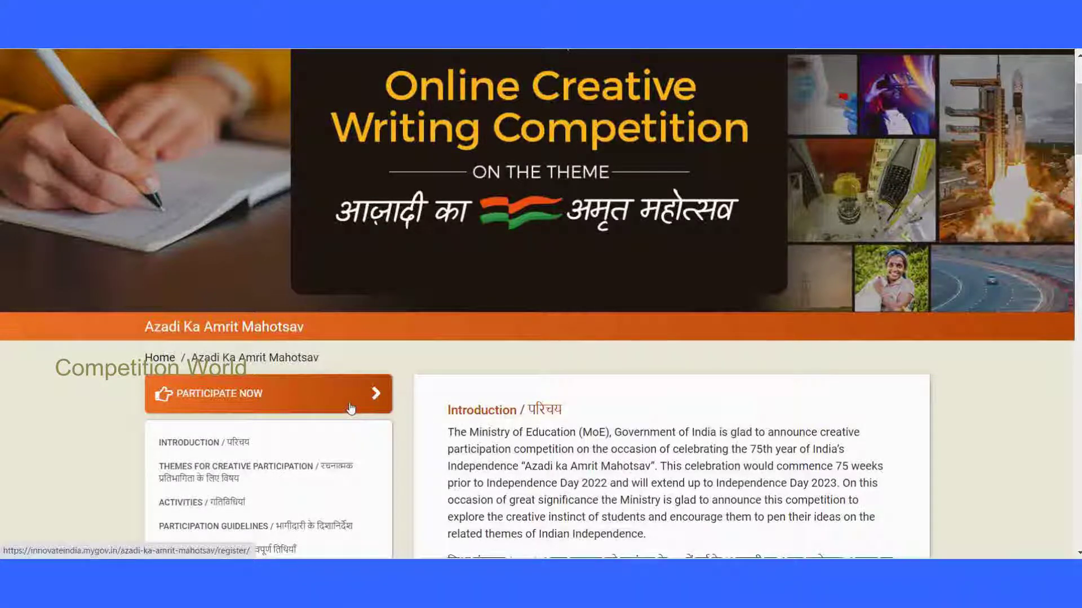
left_click(308, 401)
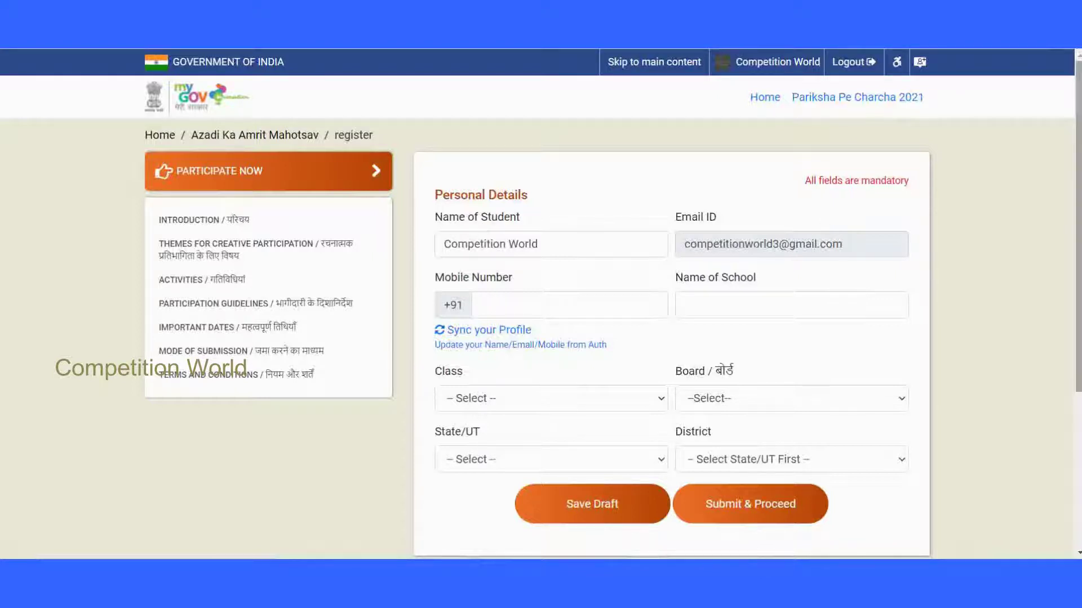
scroll(1077, 226, "down", 1)
scroll(1077, 226, "up", 1)
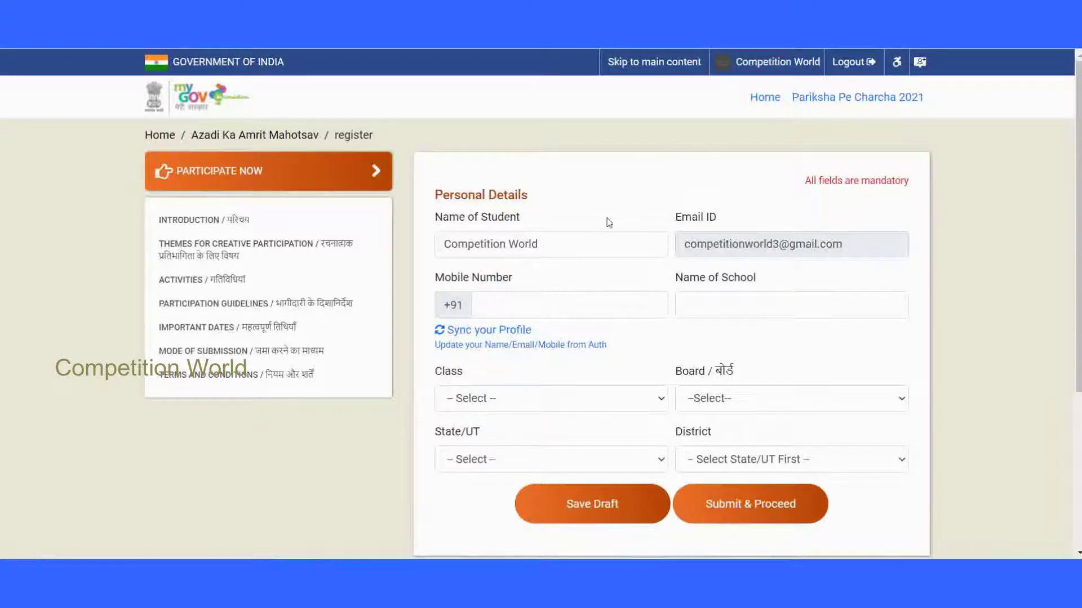
left_click(558, 246)
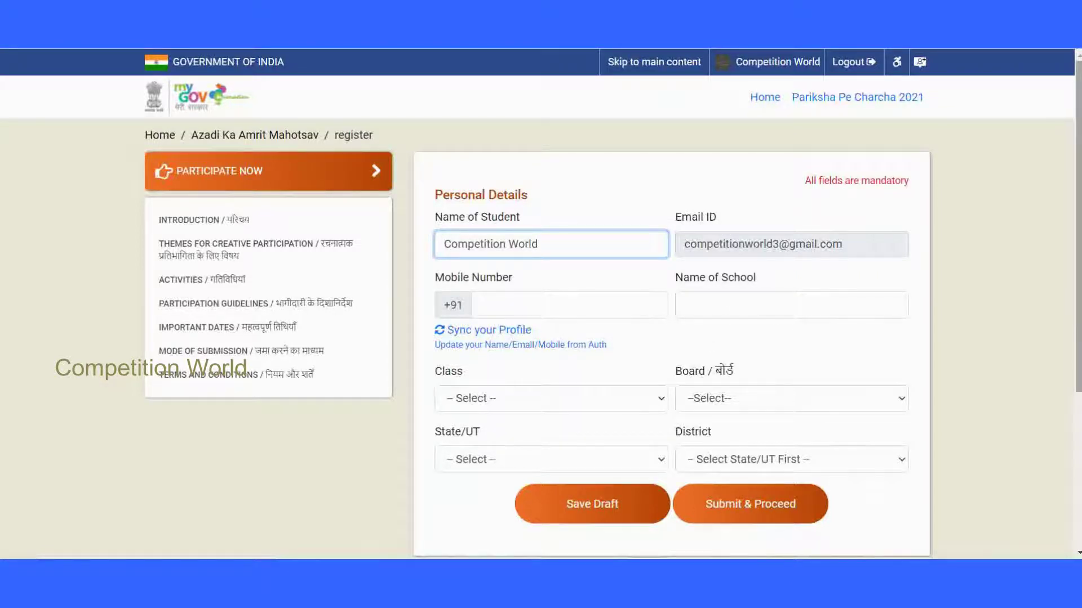
scroll(1042, 321, "down", 2)
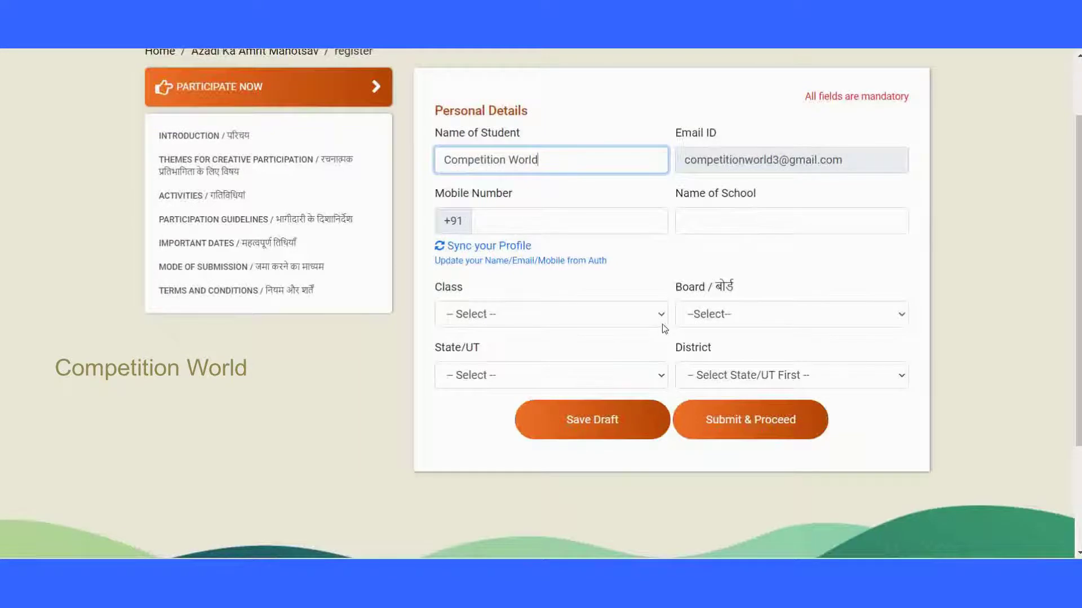
- Browse the Class and school board lists without selecting anything
left_click(662, 319)
left_click(670, 335)
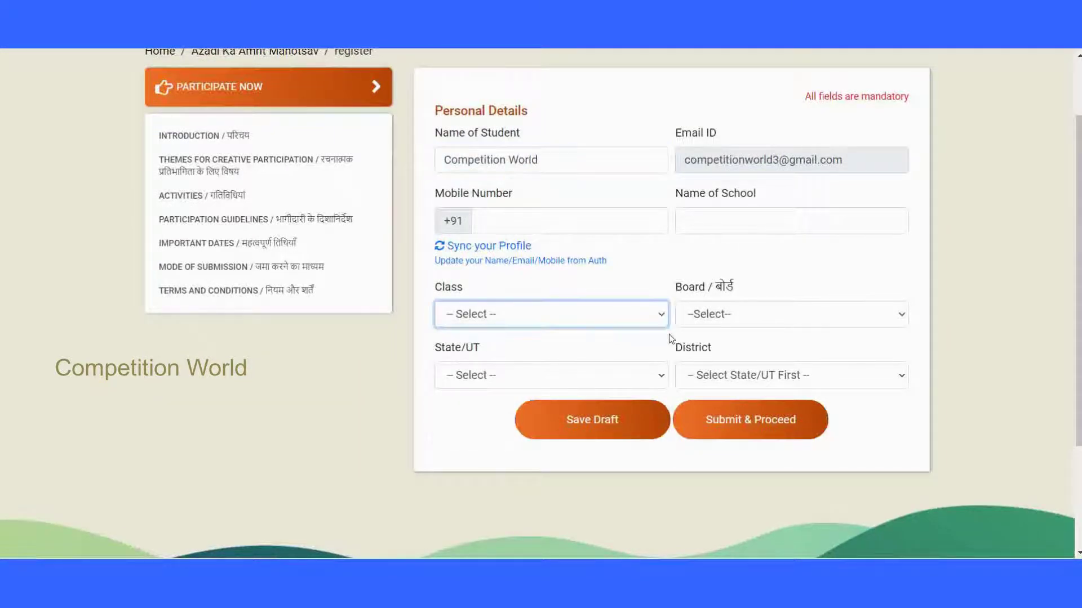
left_click(660, 319)
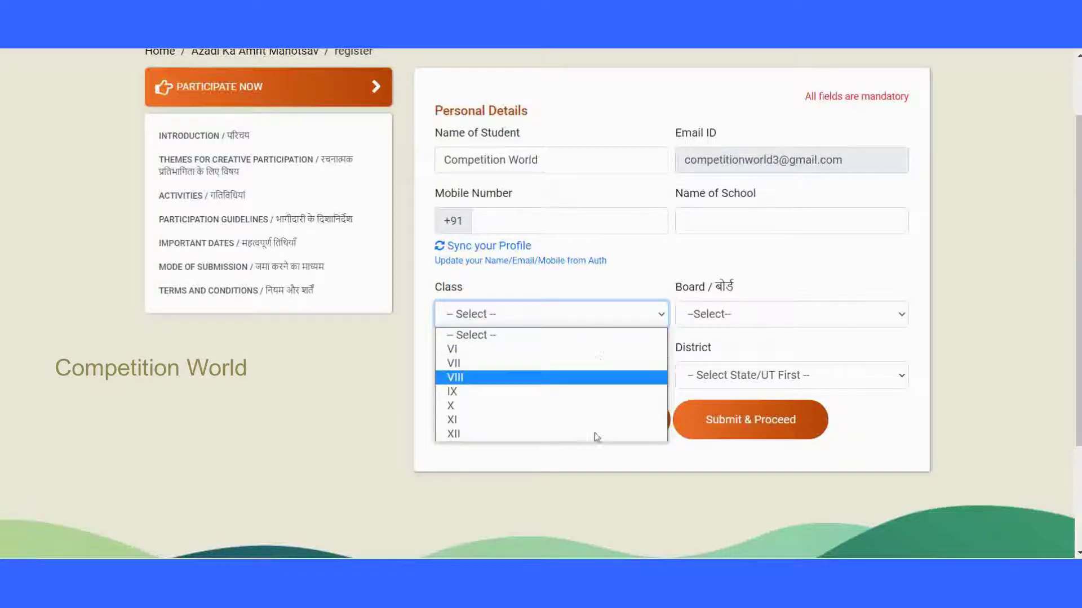
left_click(739, 317)
left_click(739, 316)
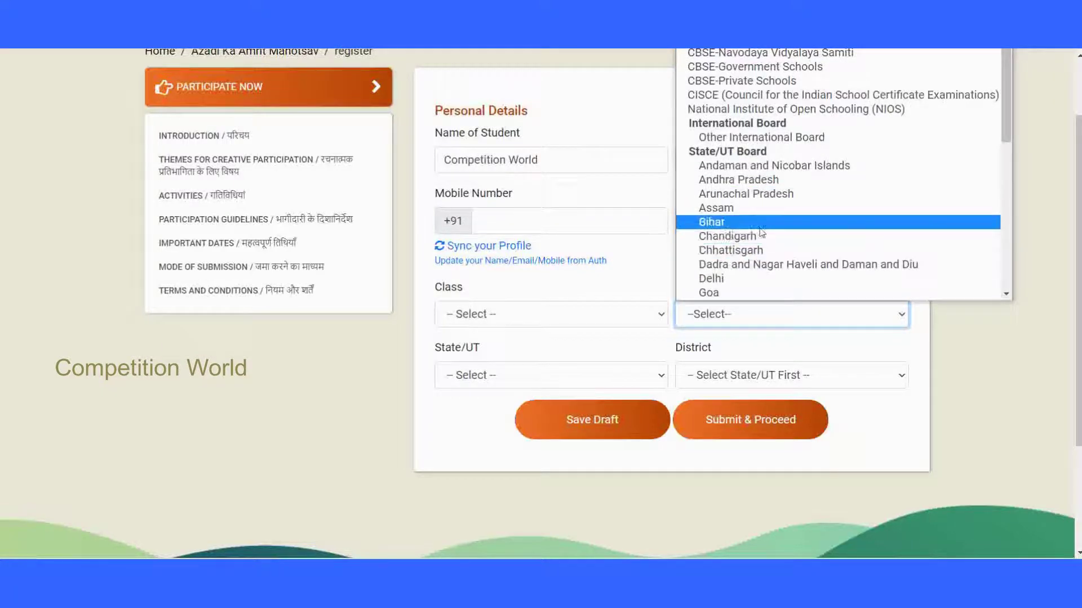
scroll(766, 236, "down", 2)
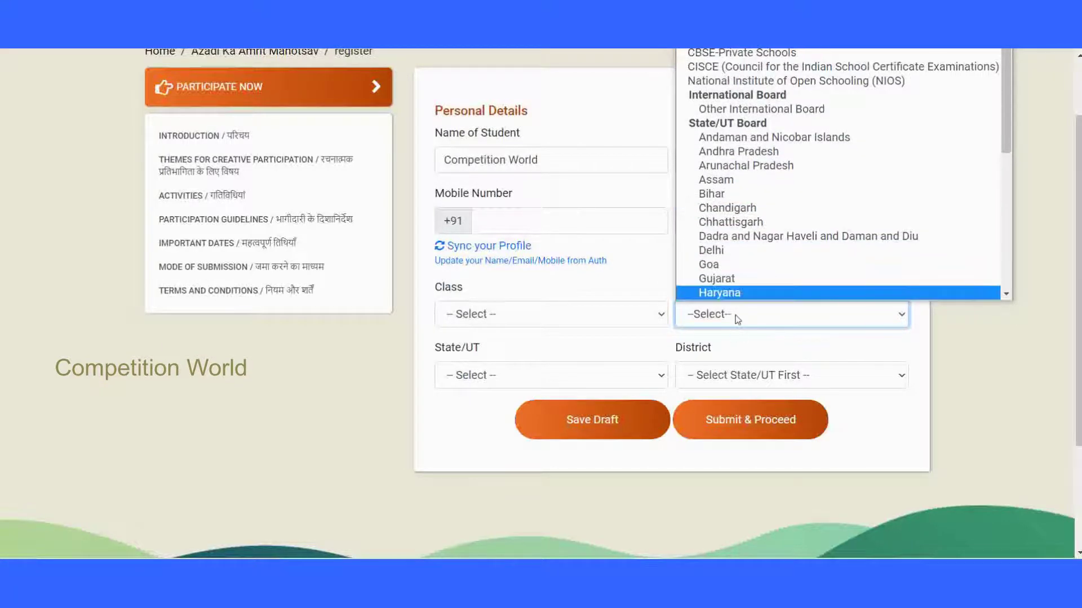
left_click(600, 359)
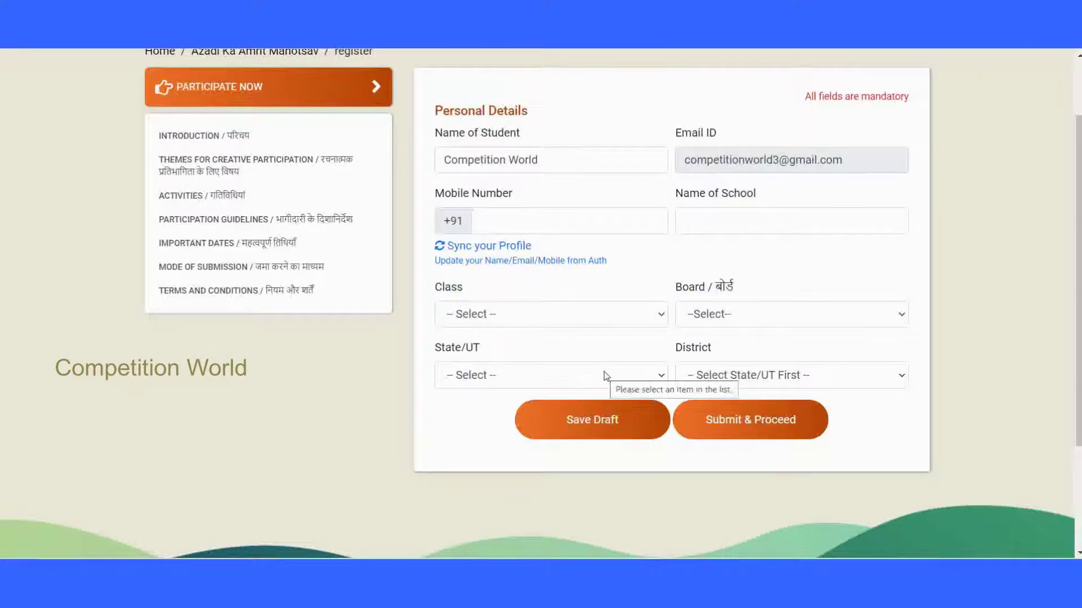
- Check the State/UT, District and Class VI to XII options, leaving all unset
left_click(606, 375)
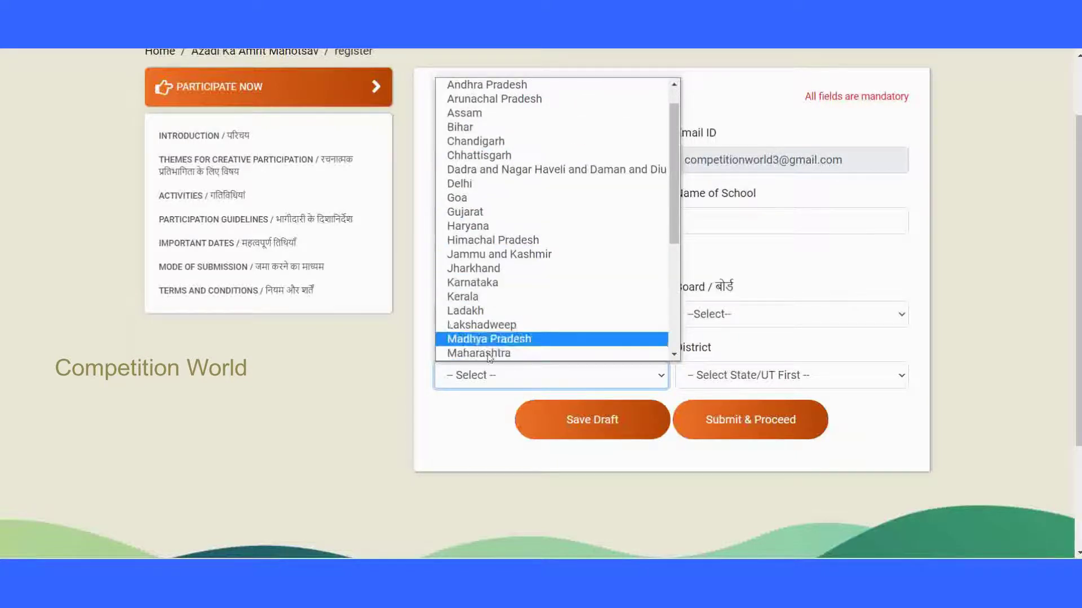
left_click(441, 393)
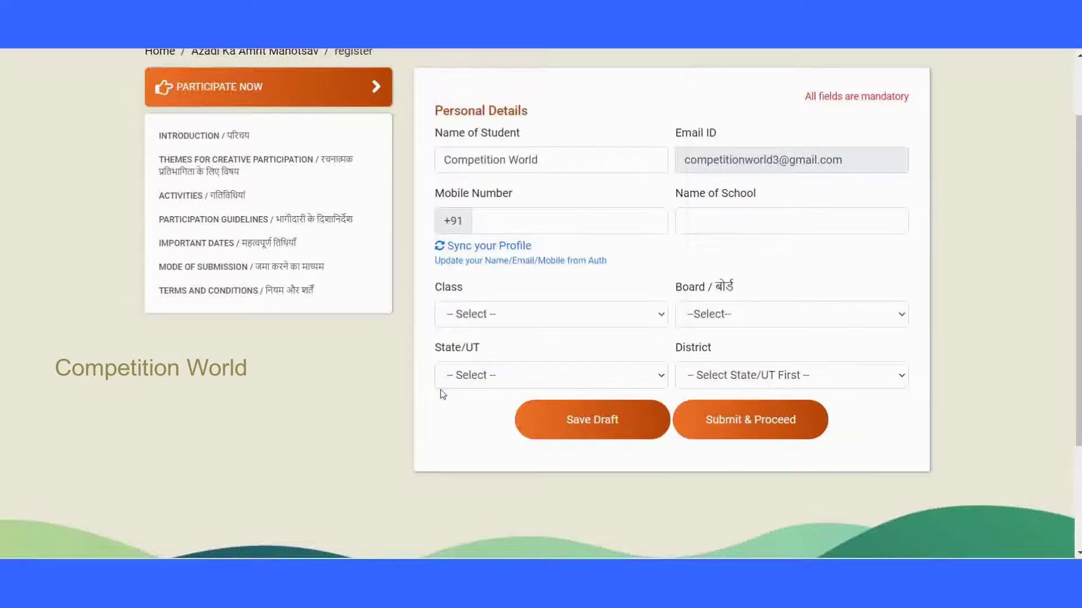
left_click(781, 378)
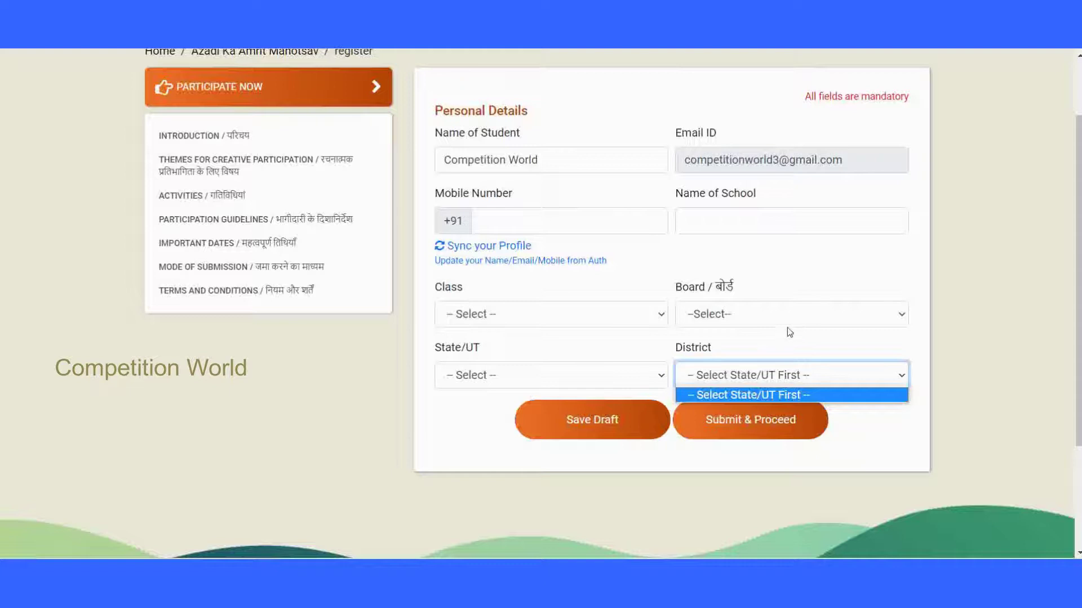
left_click(757, 342)
left_click_drag(724, 327, 580, 387)
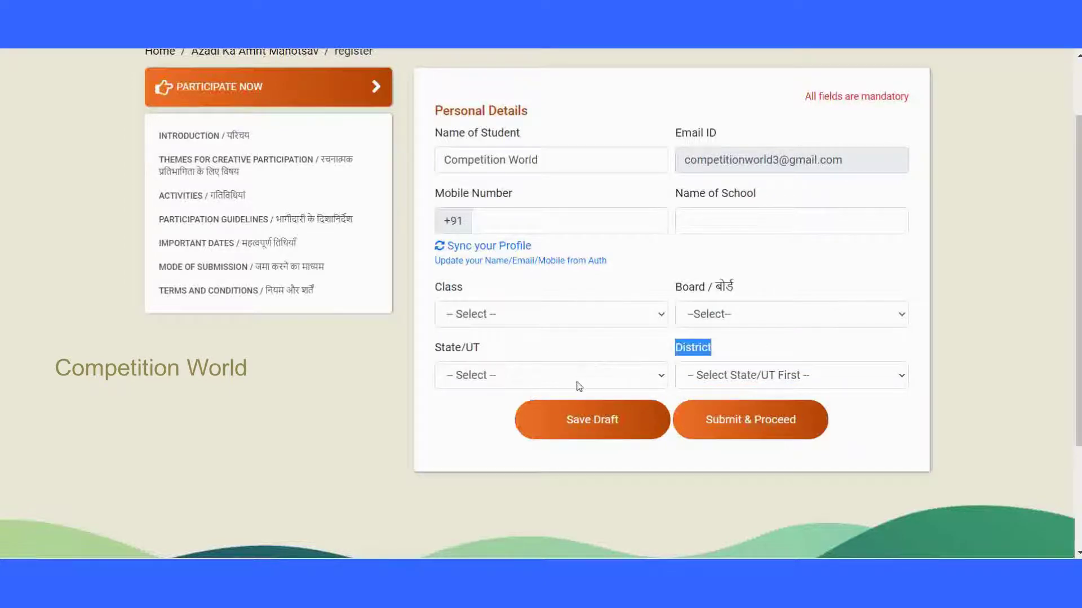
left_click(584, 318)
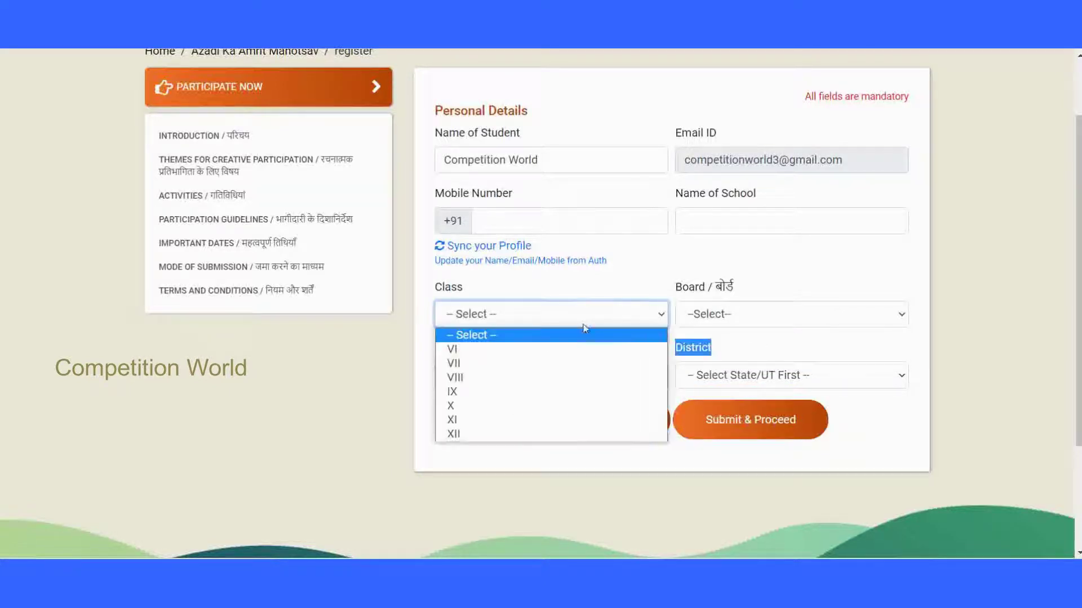
left_click(758, 353)
left_click(698, 371)
left_click(626, 351)
left_click(627, 350)
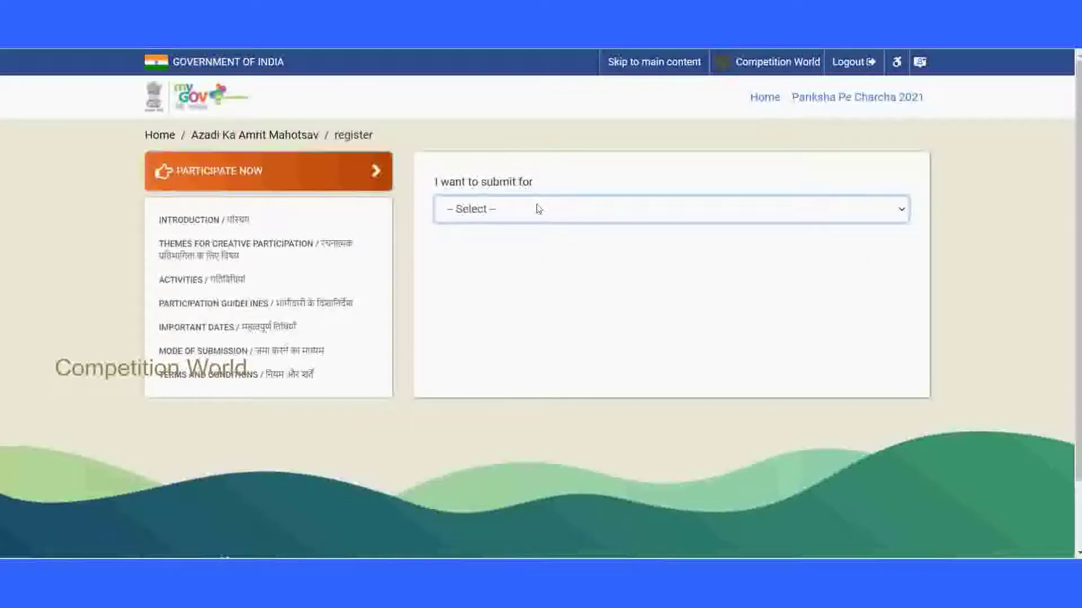
- Select Essay in the 'I want to submit for' dropdown
left_click(475, 207)
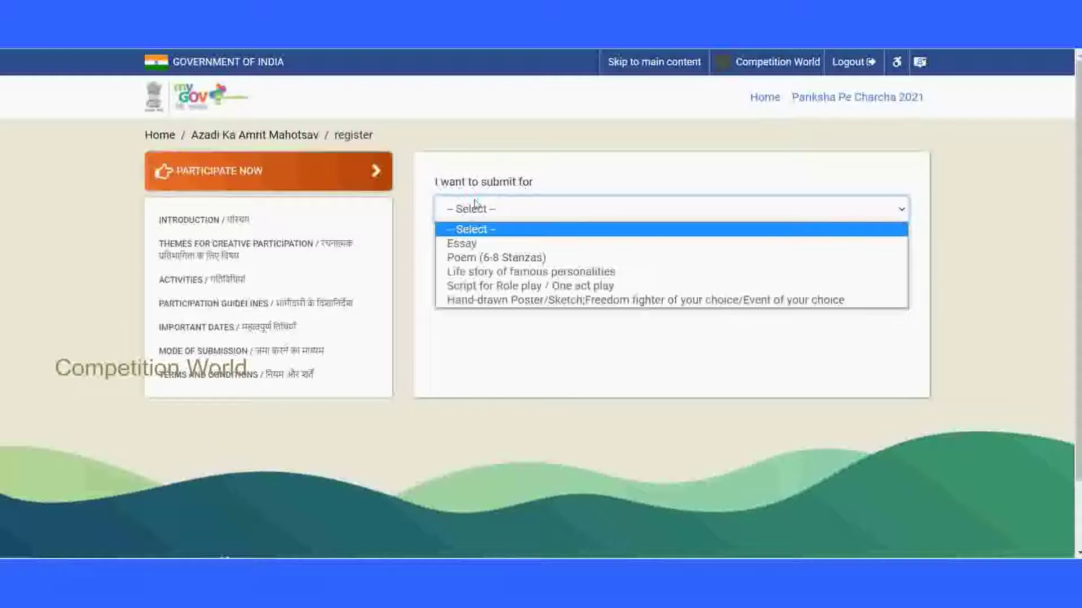
left_click(526, 245)
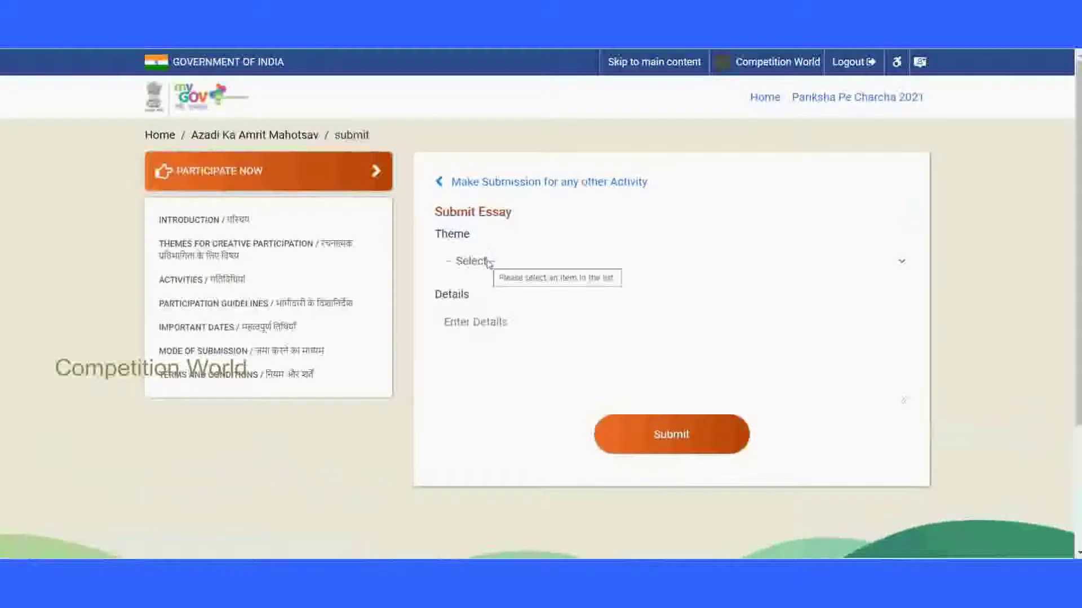
left_click(488, 262)
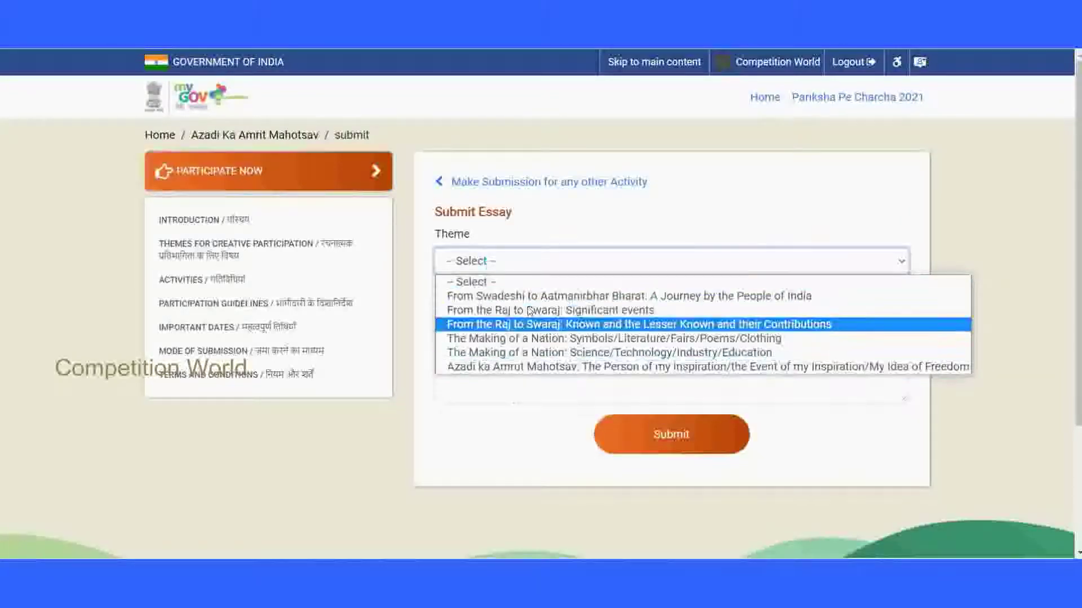
left_click(537, 231)
left_click(502, 322)
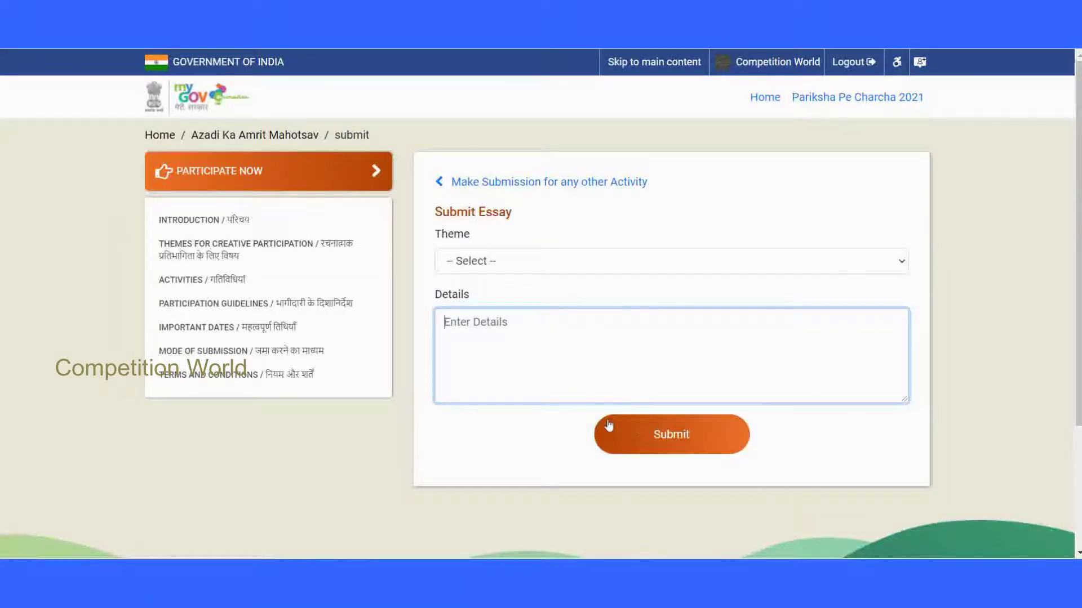
left_click(495, 261)
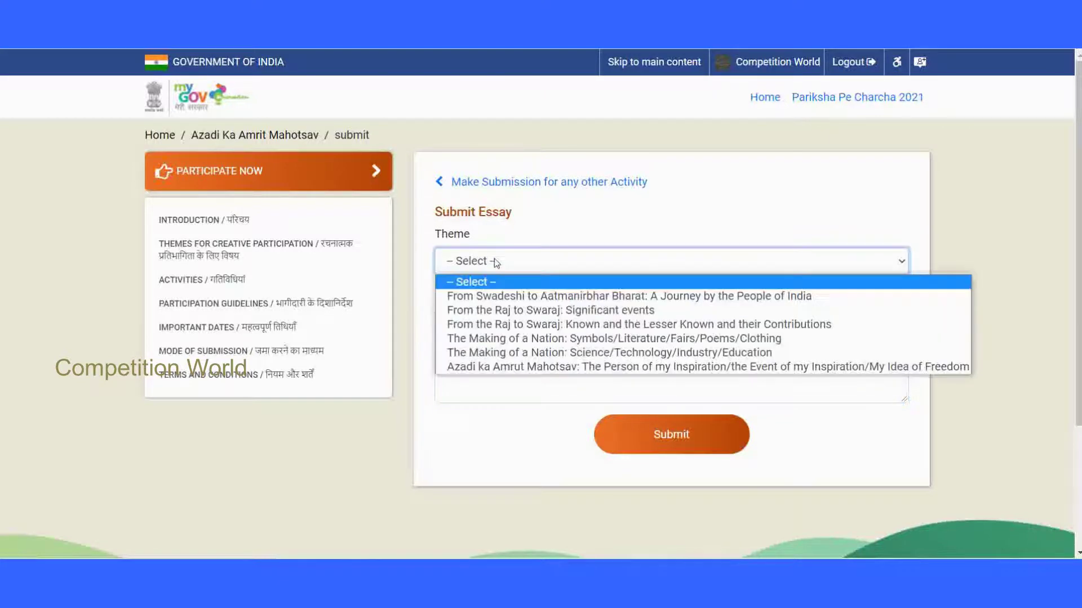
left_click(546, 261)
left_click(547, 261)
left_click(592, 266)
left_click(591, 266)
left_click(591, 266)
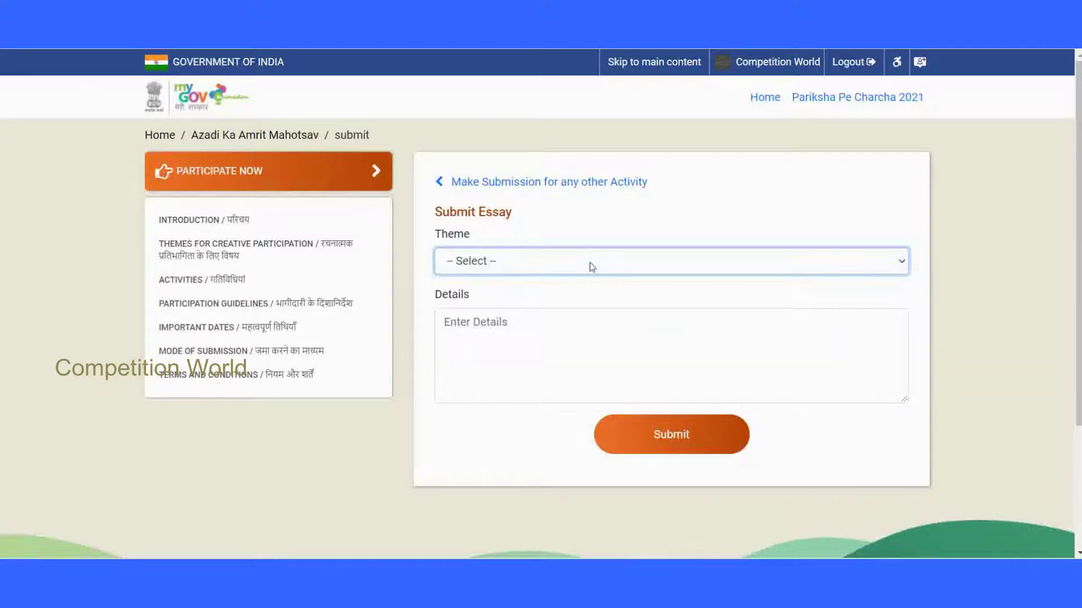
left_click(514, 273)
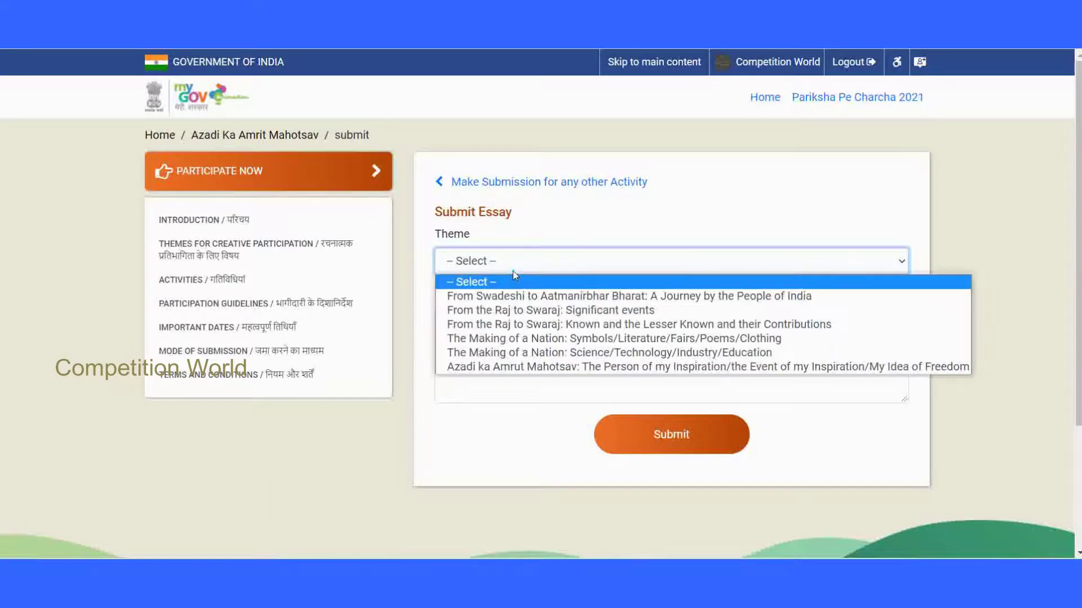
left_click(514, 265)
left_click(514, 265)
left_click(594, 257)
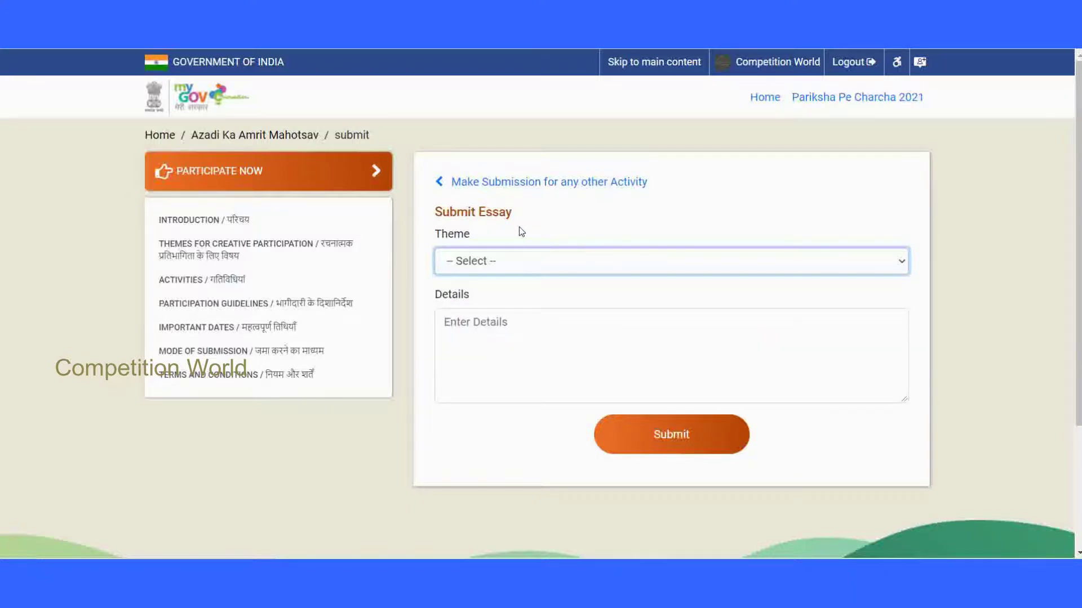
left_click(205, 222)
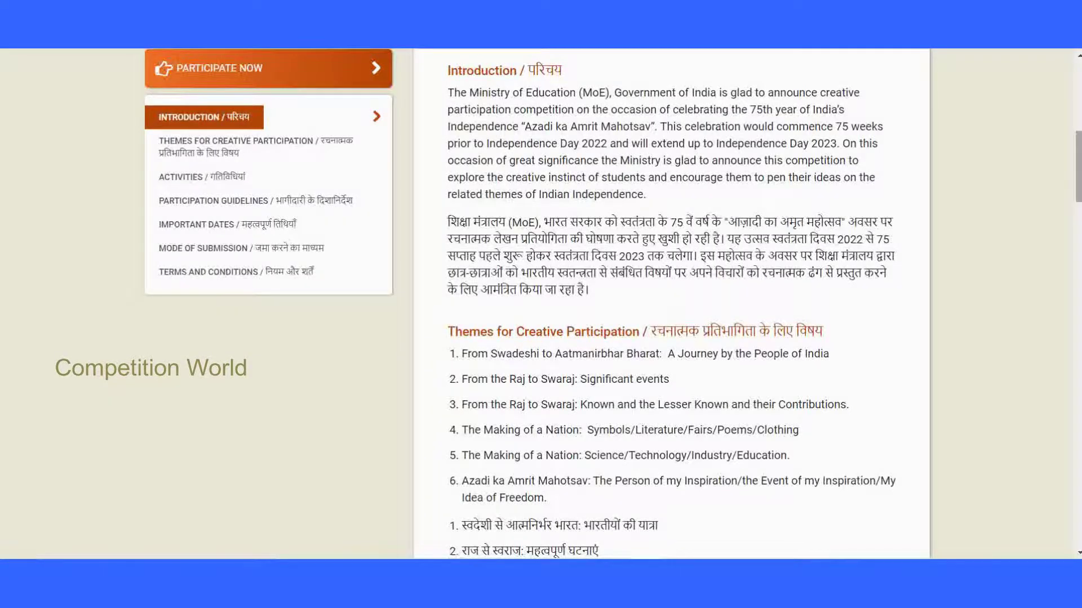
- Scroll through the competition page, reviewing the Azadi Ka Amrit Mahotsav banner, Introduction and themes
scroll(989, 232, "up", 9)
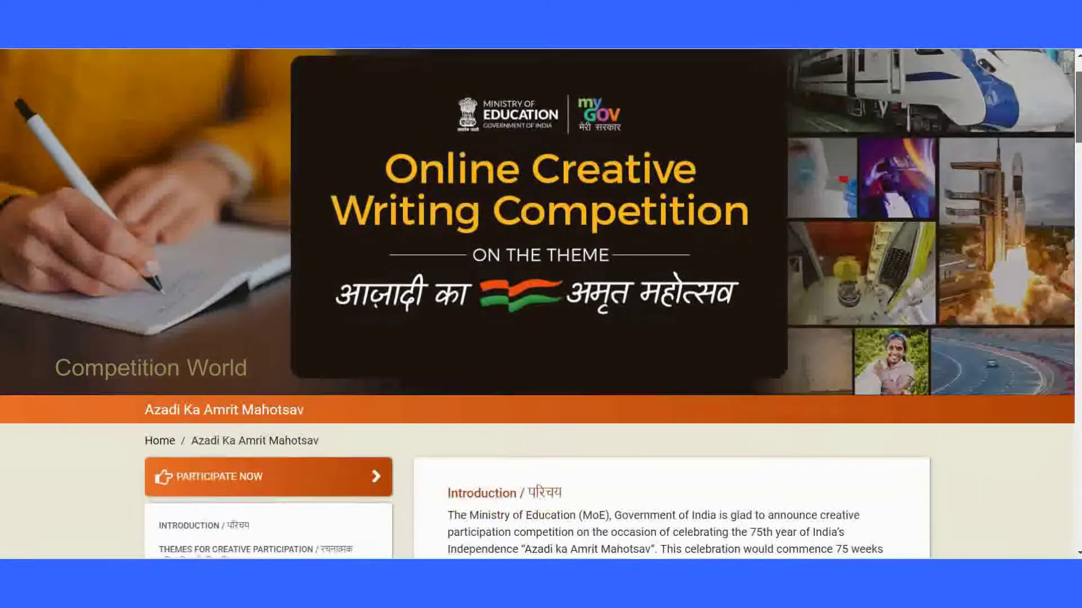
scroll(541, 304, "down", 3)
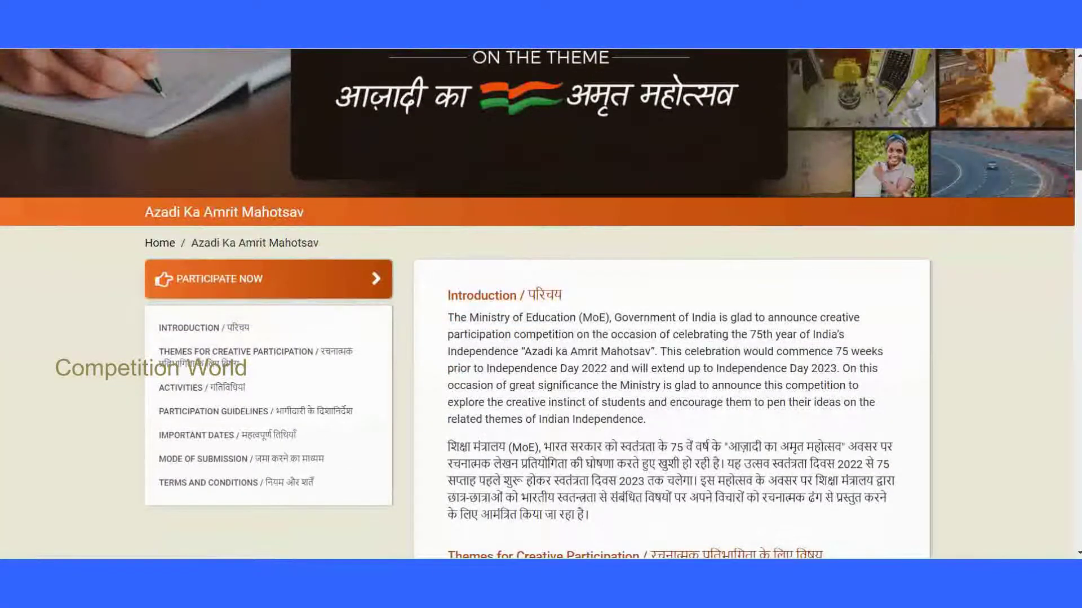
scroll(541, 304, "down", 1)
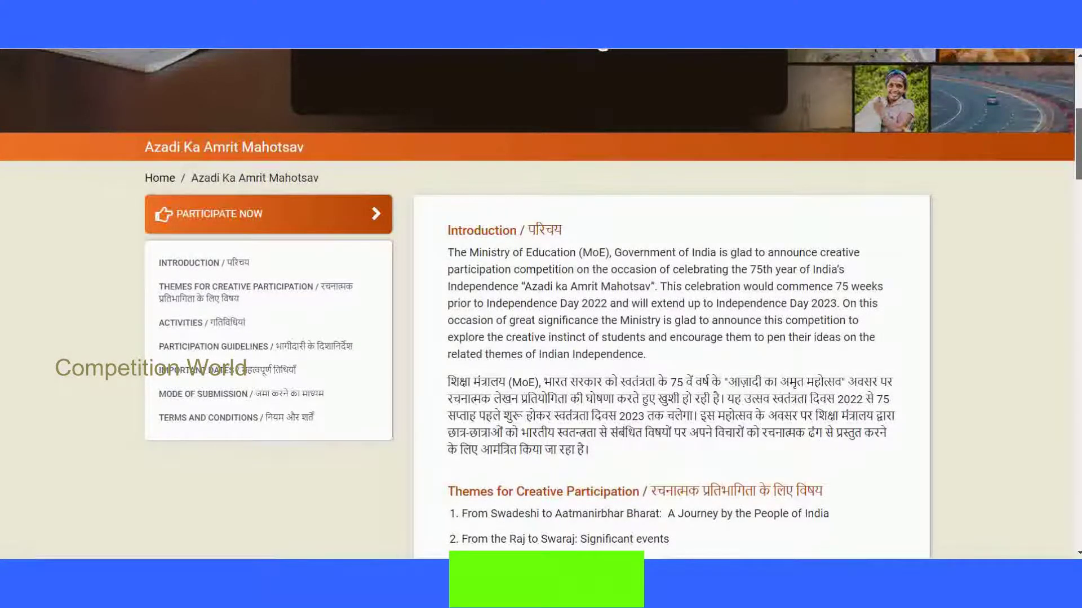
scroll(541, 305, "down", 1)
scroll(541, 304, "down", 1)
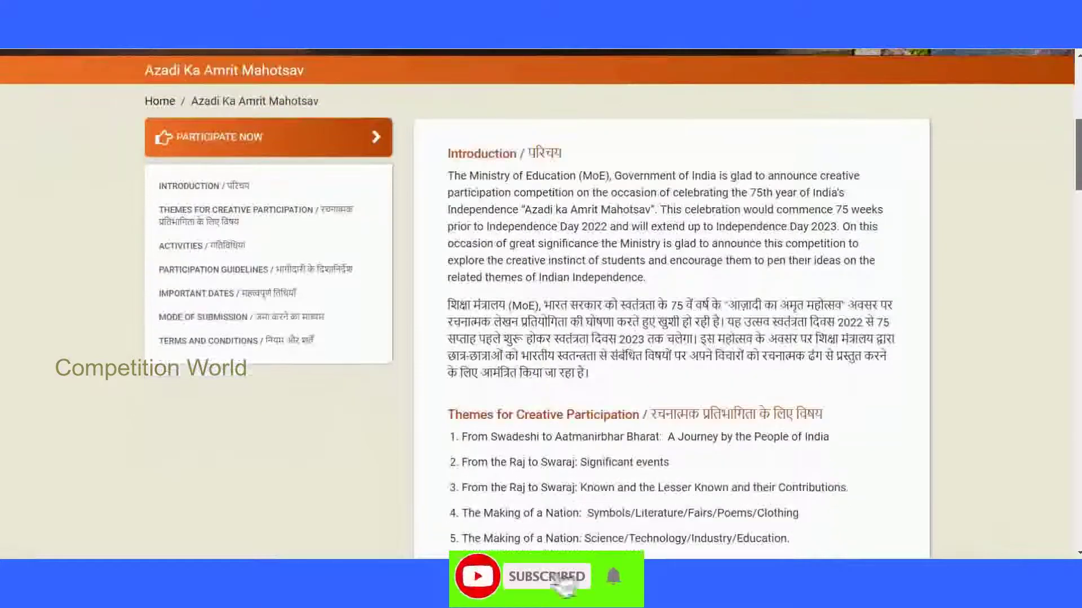
scroll(541, 304, "up", 8)
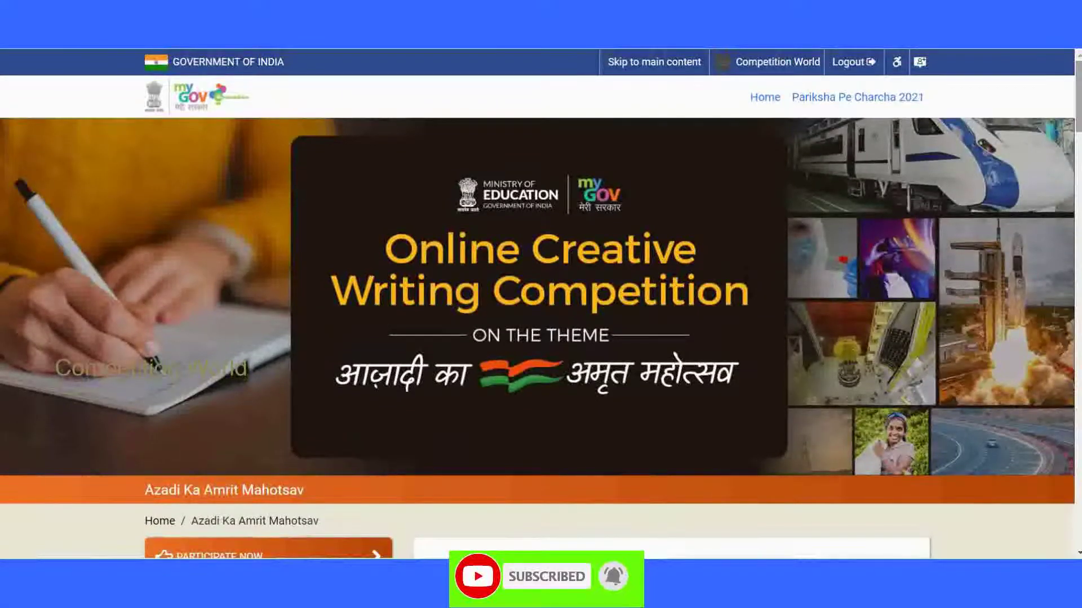
scroll(540, 305, "down", 2)
scroll(541, 304, "up", 2)
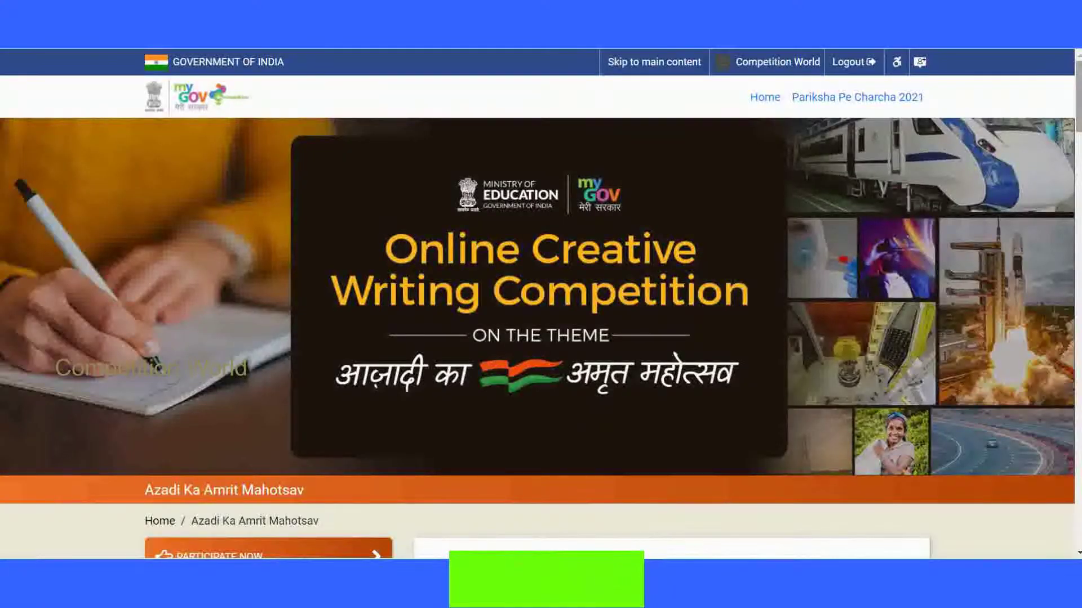
scroll(541, 304, "down", 4)
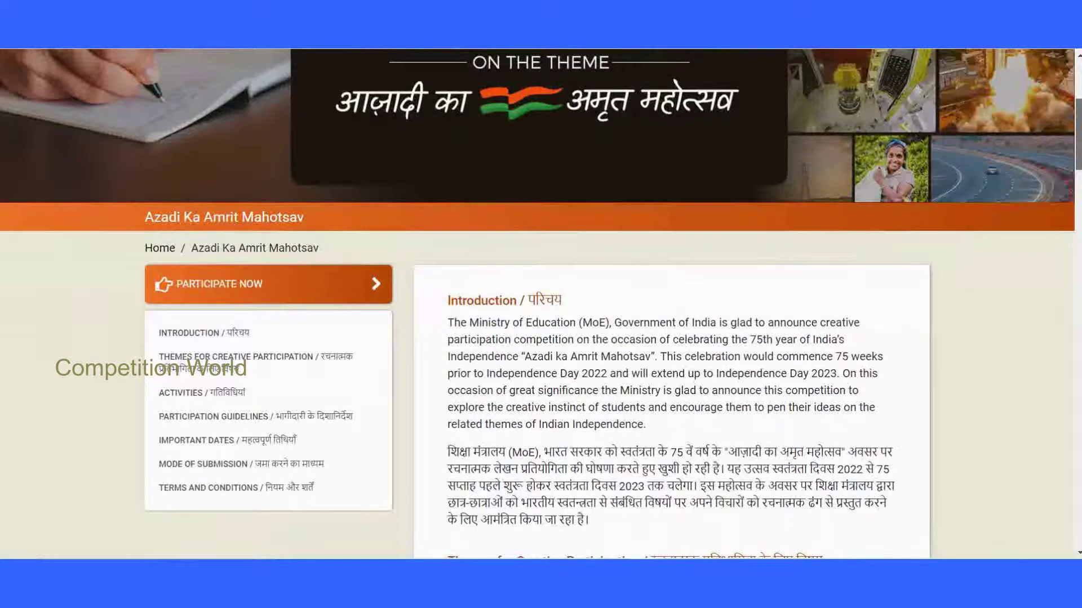
scroll(541, 304, "down", 2)
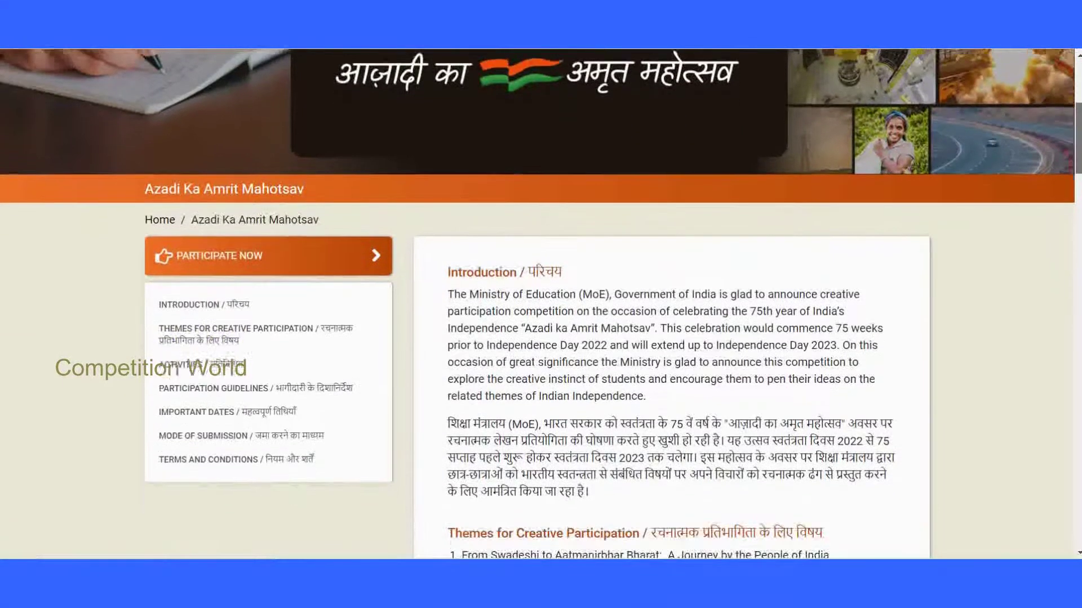
scroll(1078, 177, "down", 6)
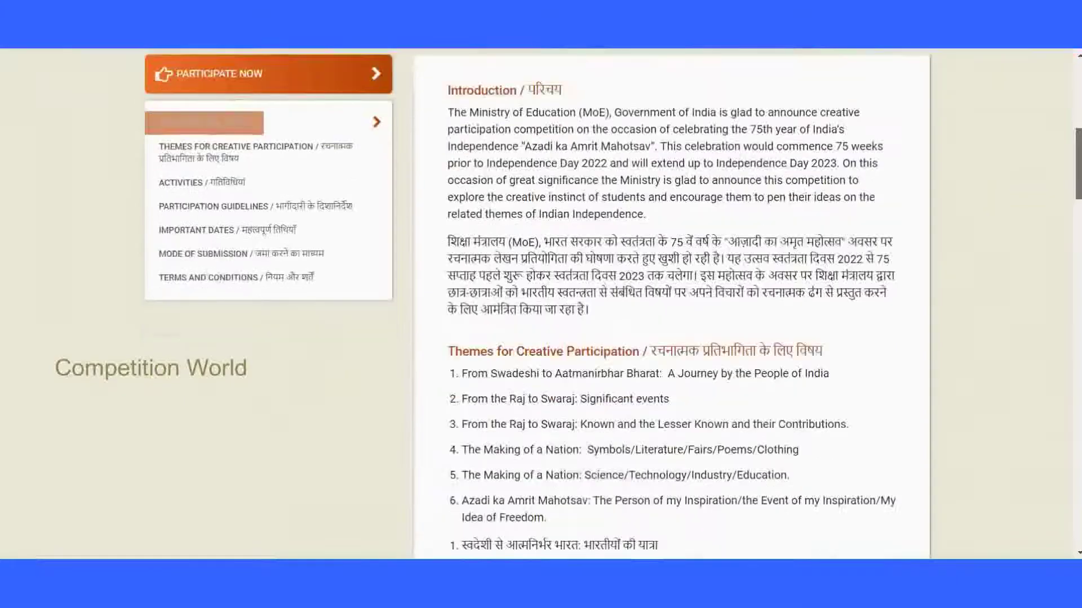
scroll(1078, 178, "up", 15)
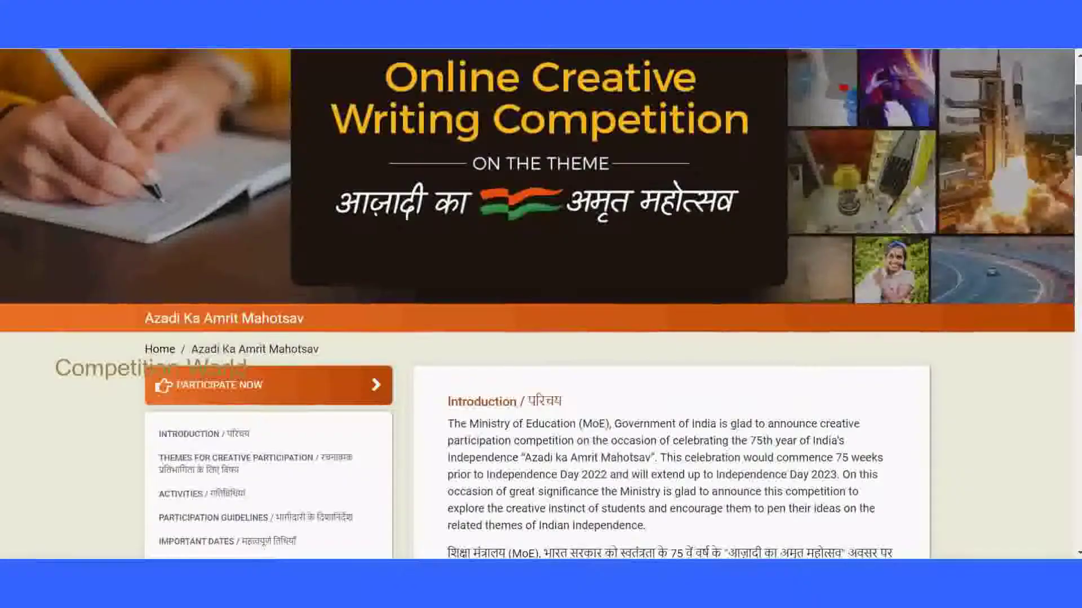
scroll(541, 304, "down", 5)
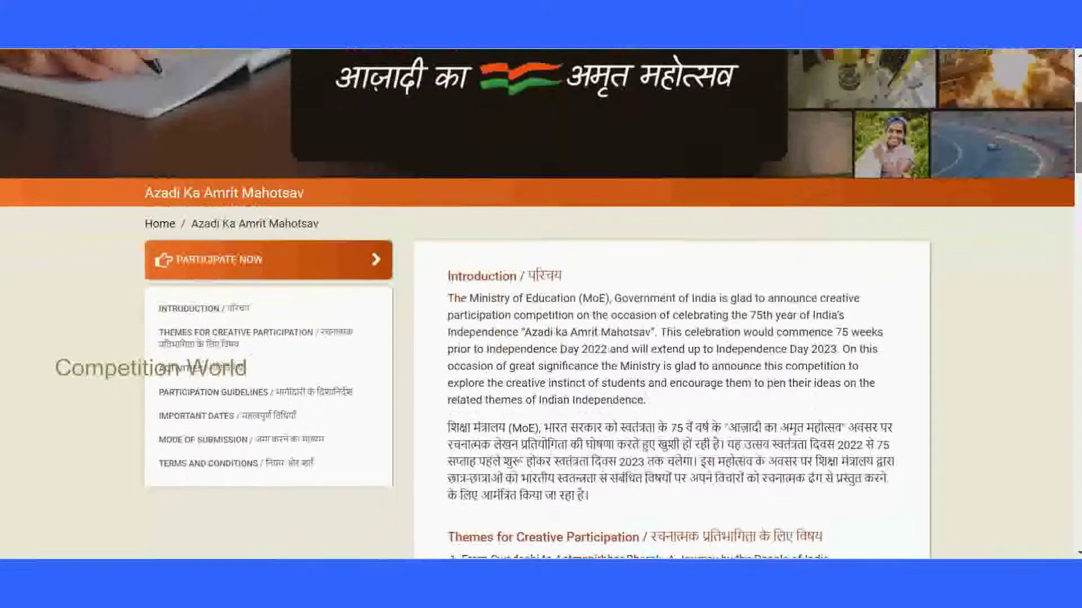
scroll(540, 304, "up", 5)
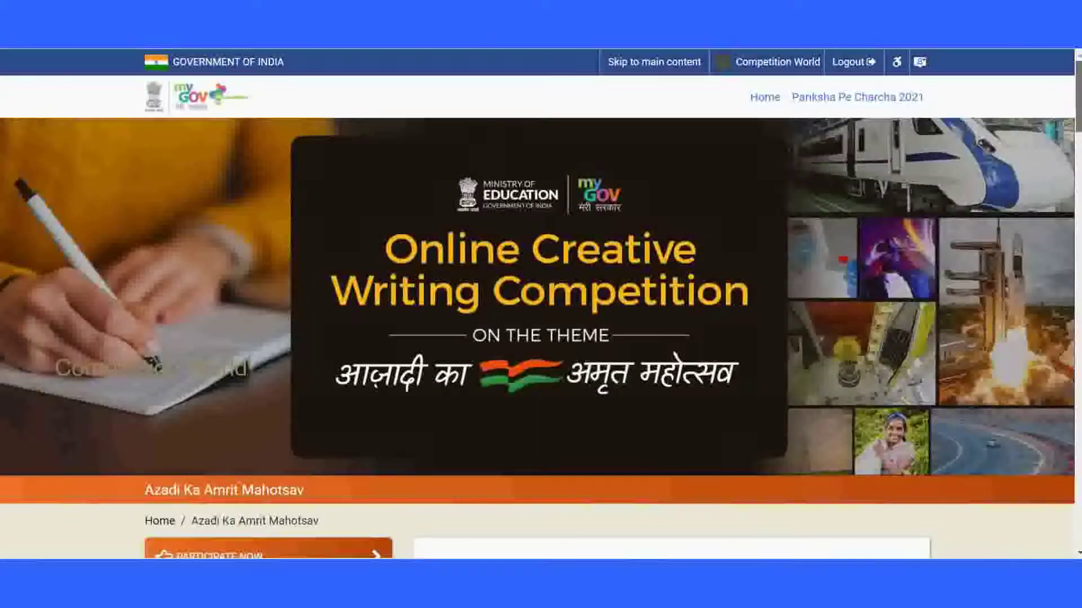
scroll(1076, 132, "down", 6)
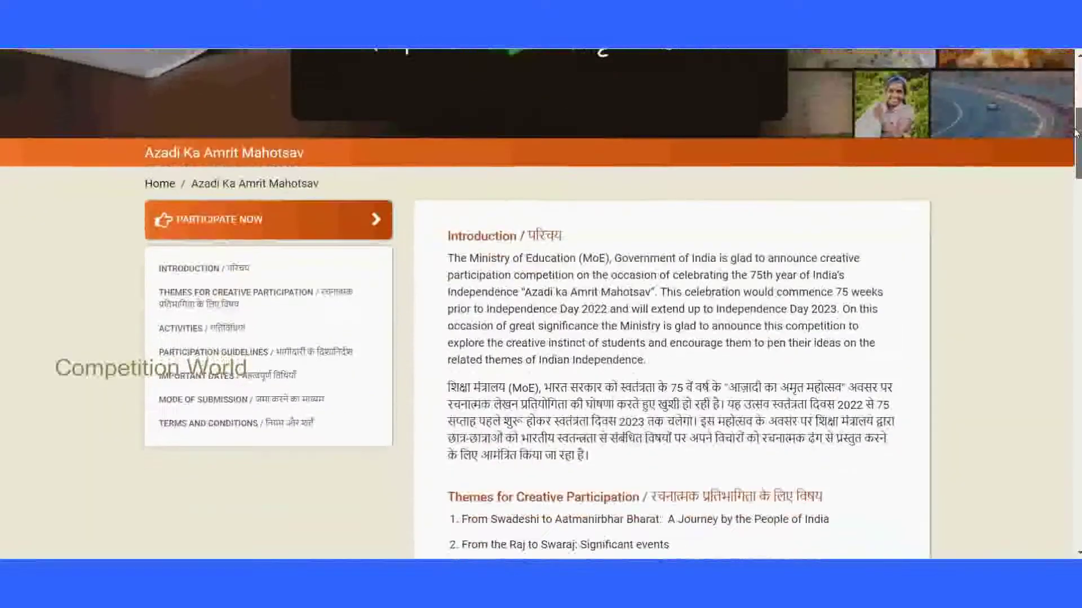
scroll(1076, 134, "up", 6)
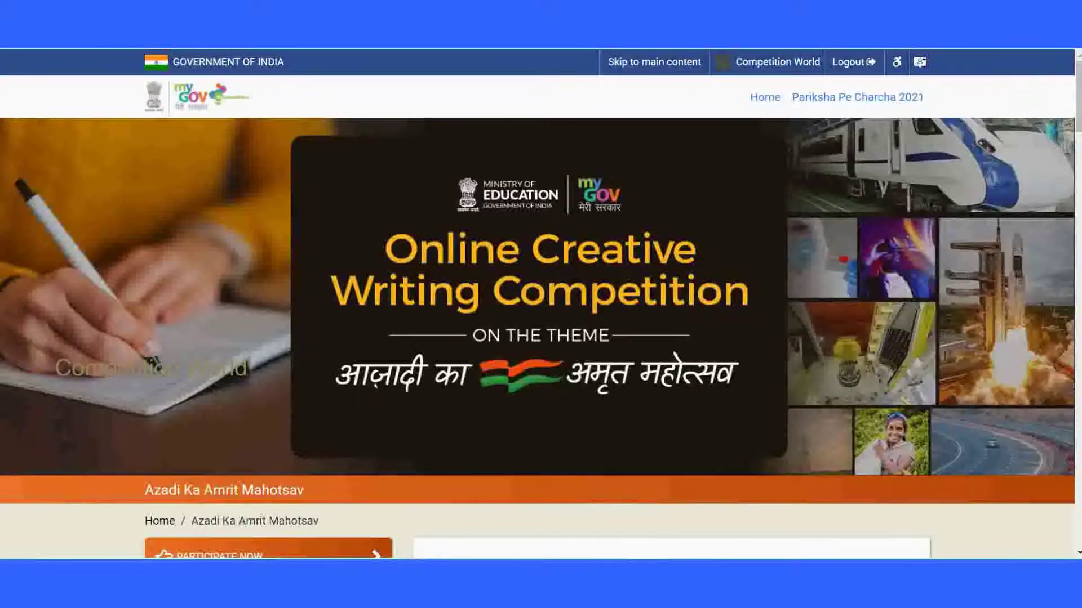
scroll(1078, 115, "down", 1)
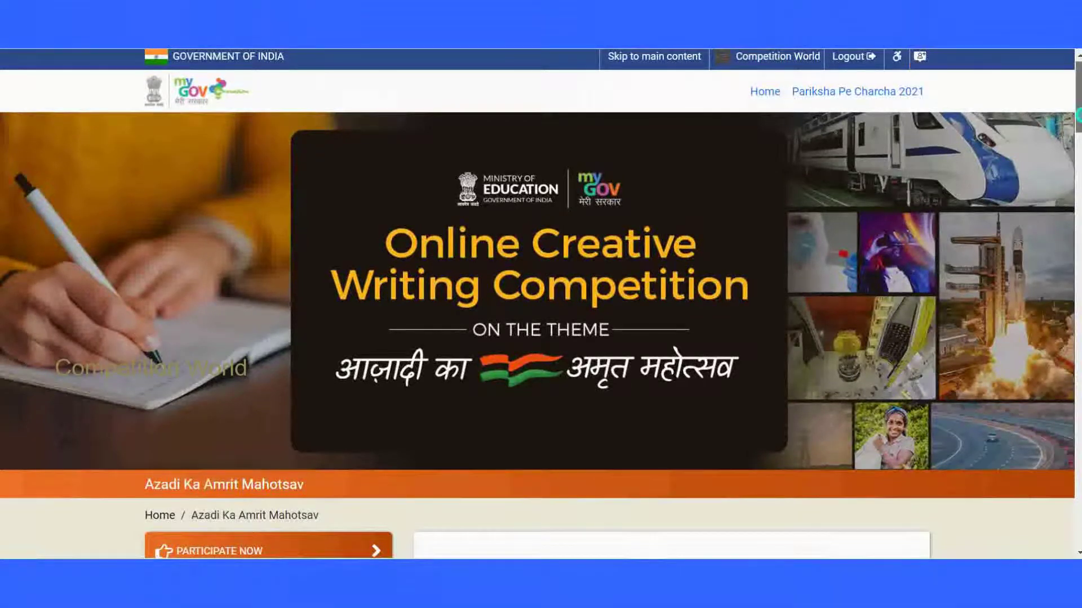
scroll(1077, 116, "down", 9)
scroll(1078, 115, "up", 8)
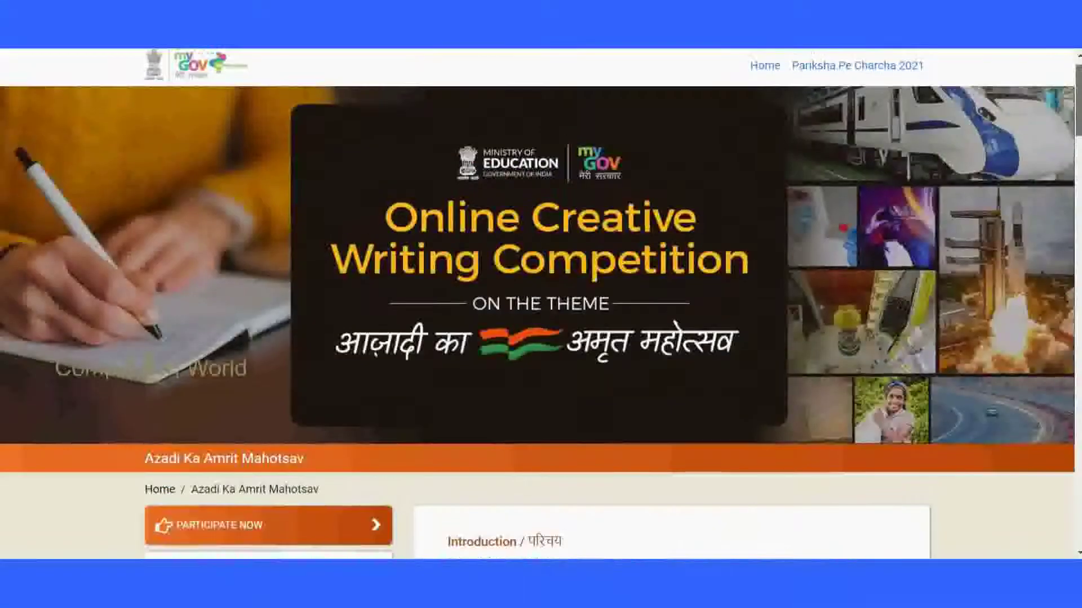